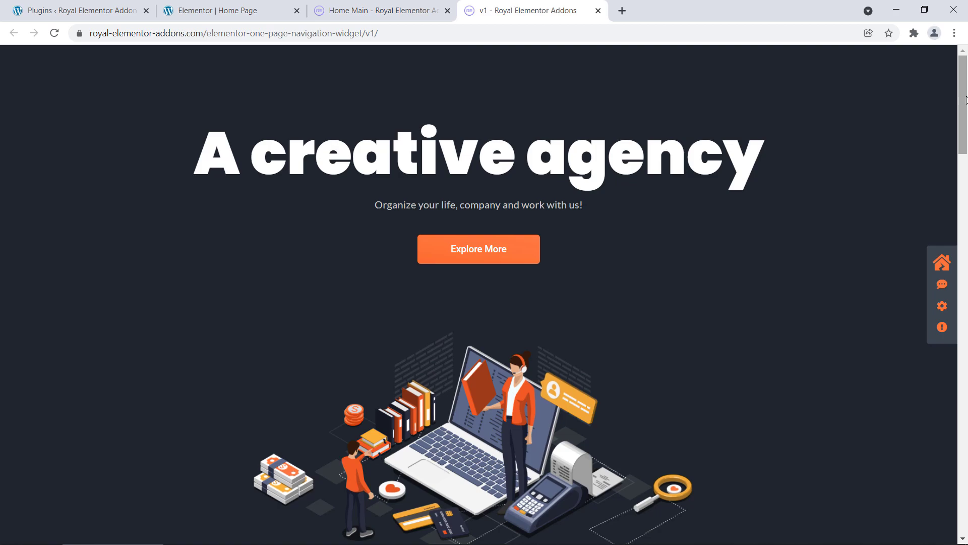
Scroll the demo page and use its side-nav icons to reach the hero, testimonials and fourth sections.
scroll(966, 116, down, 5)
scroll(965, 151, up, 2)
scroll(966, 156, down, 3)
scroll(965, 161, up, 3)
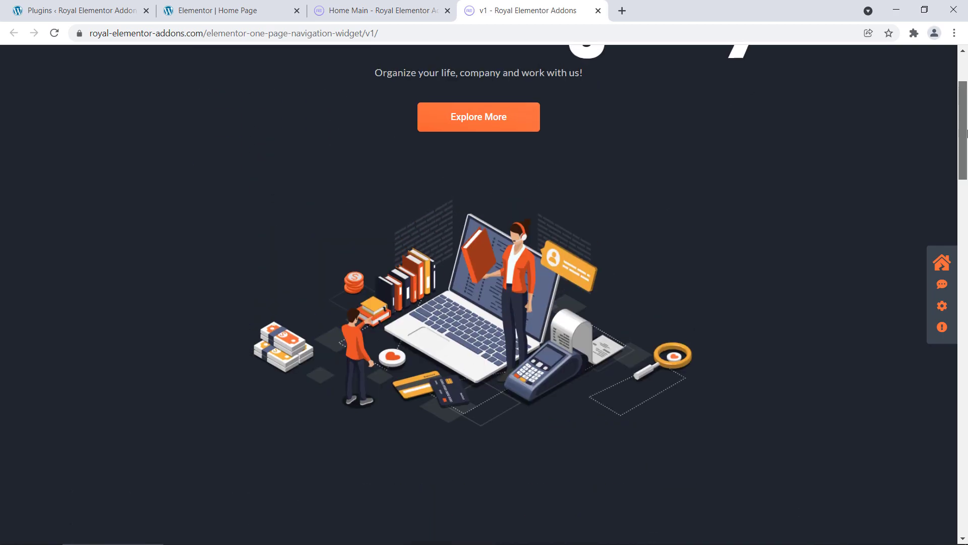
scroll(965, 227, down, 10)
scroll(964, 265, down, 20)
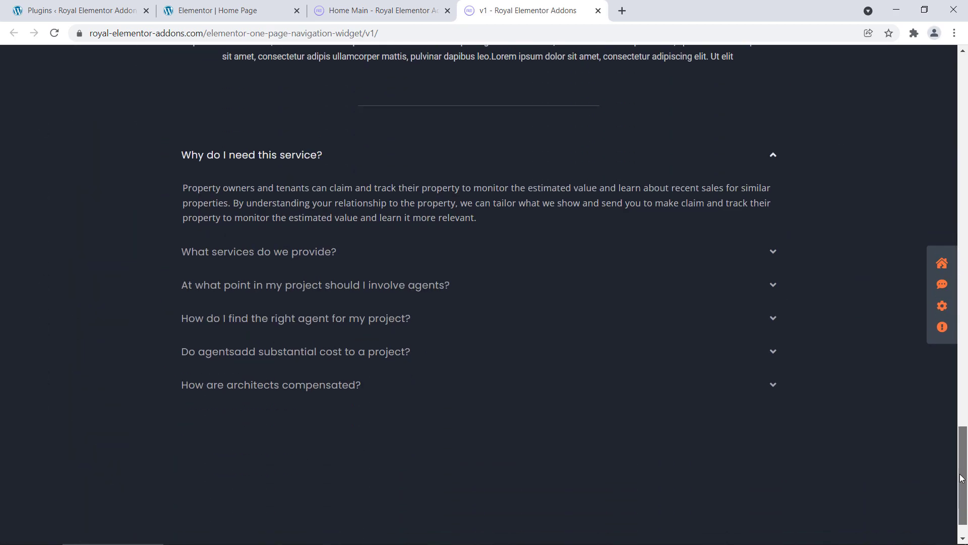
click(942, 263)
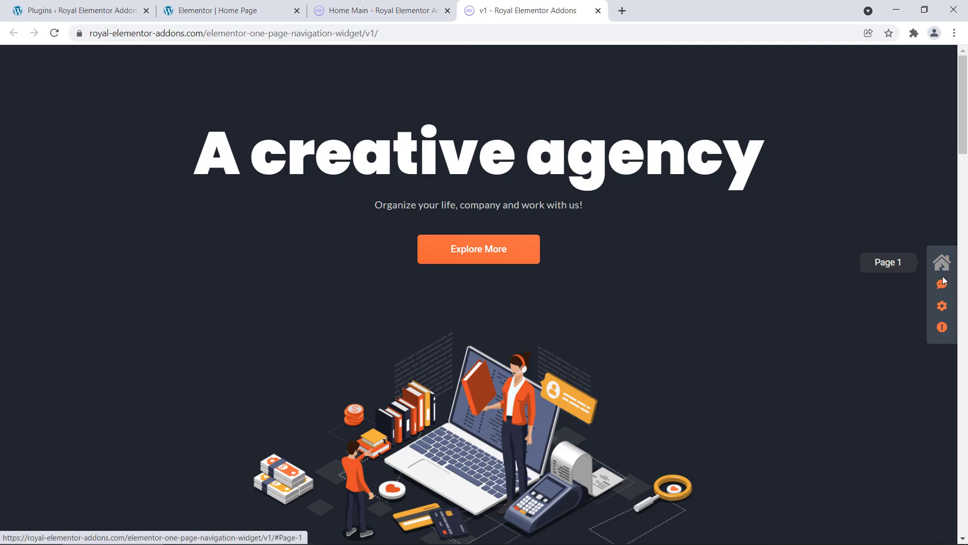
click(942, 286)
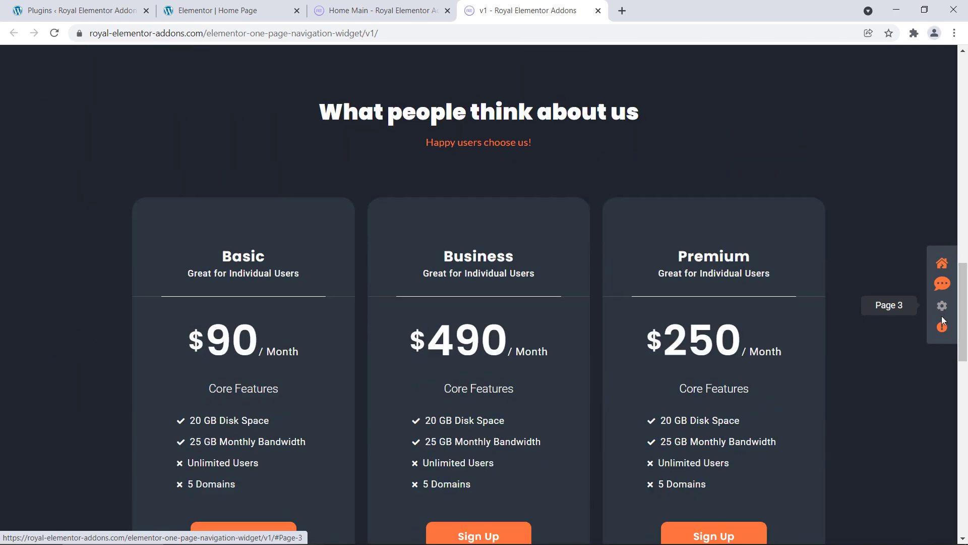
click(942, 327)
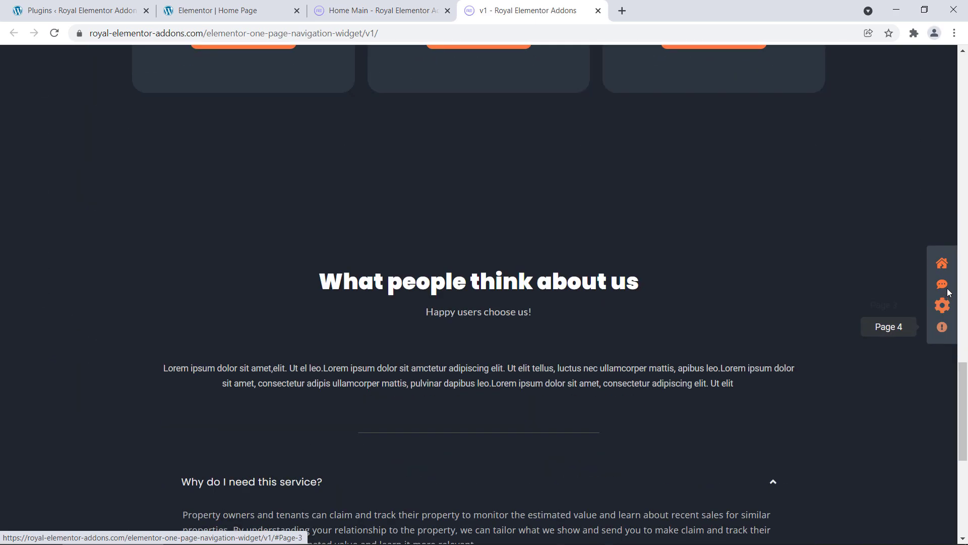
Jump via the side nav through hero, testimonials and pricing, then return to the WordPress Plugins tab.
click(943, 267)
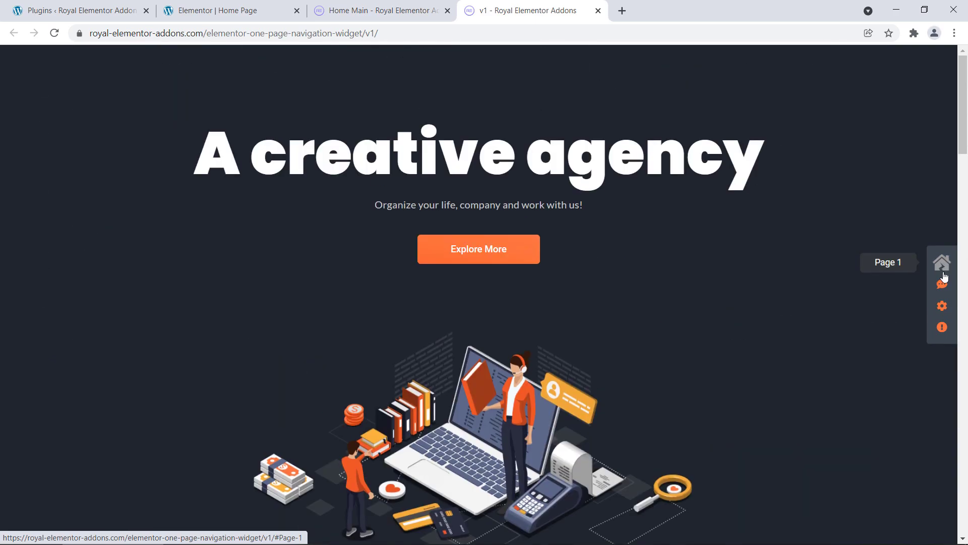
click(942, 284)
click(941, 305)
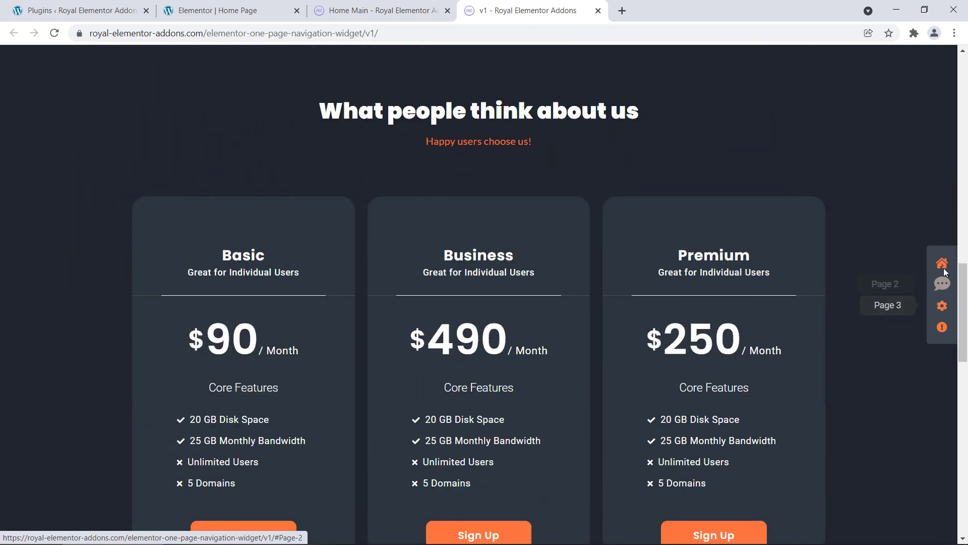
click(943, 265)
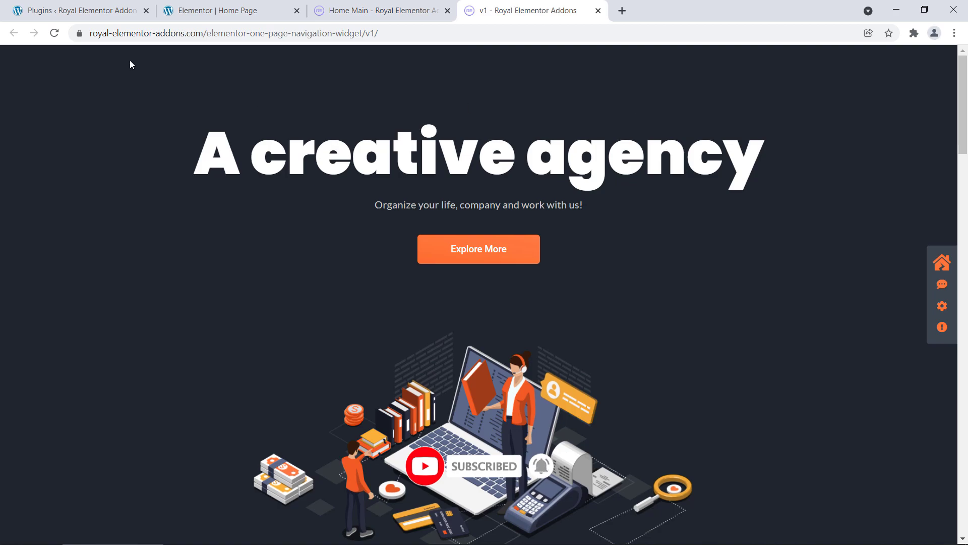
click(101, 11)
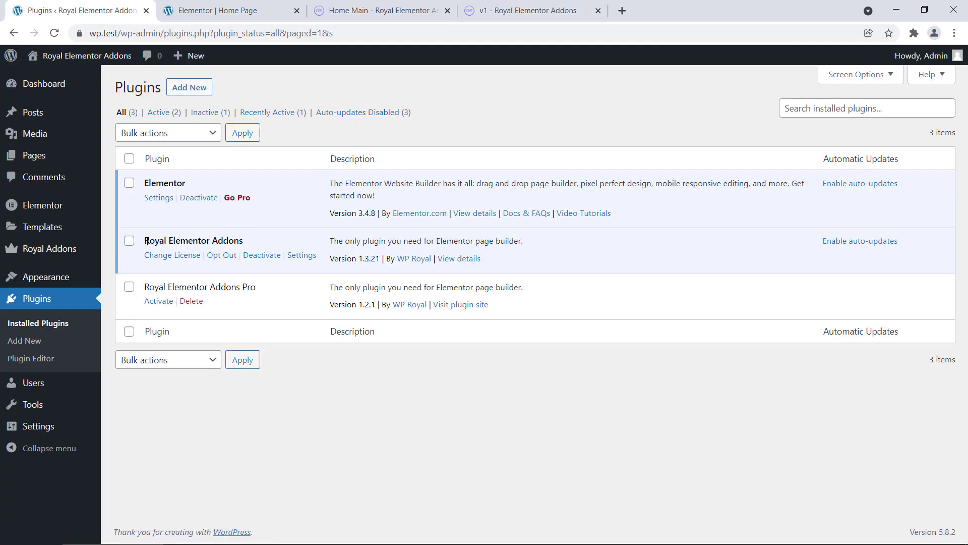
Highlight the Royal Elementor Addons and Royal Elementor Addons Pro names in the installed plugins list.
drag(145, 242, 223, 244)
click(249, 243)
drag(250, 243, 164, 240)
click(165, 238)
drag(146, 287, 192, 288)
click(263, 287)
click(192, 287)
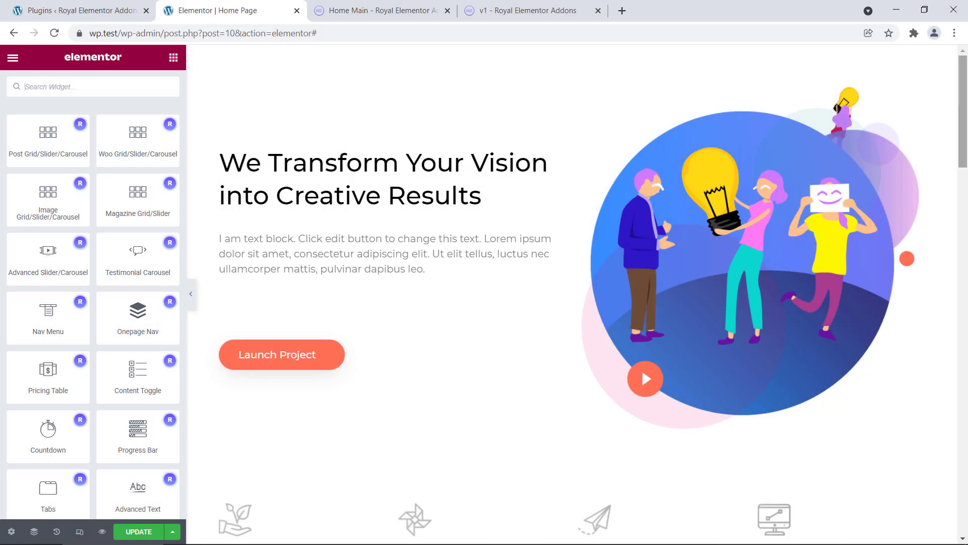
Drop the Onepage Nav widget into the empty bottom section, keeping three items after removing Item #4.
drag(965, 111, 963, 460)
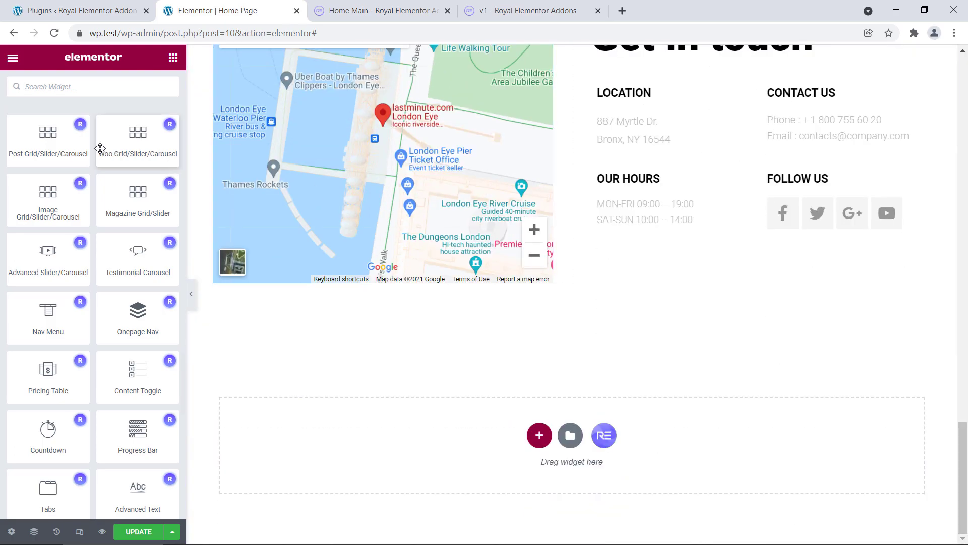
scroll(96, 151, up, 2)
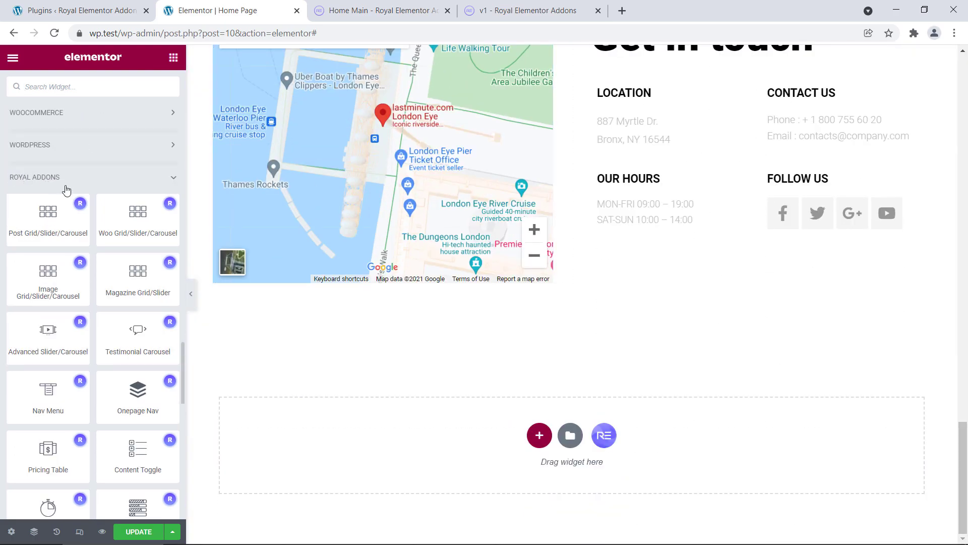
drag(136, 393, 409, 439)
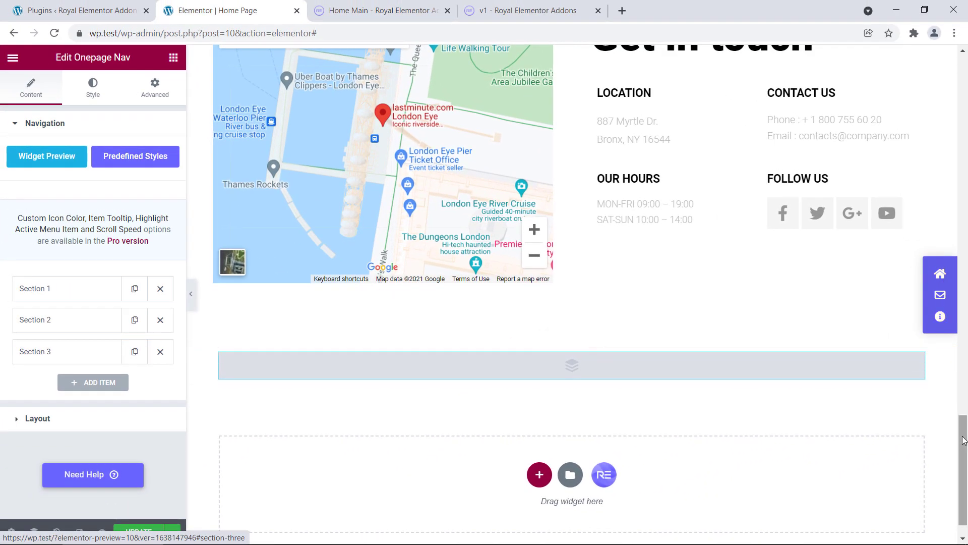
drag(963, 440, 960, 95)
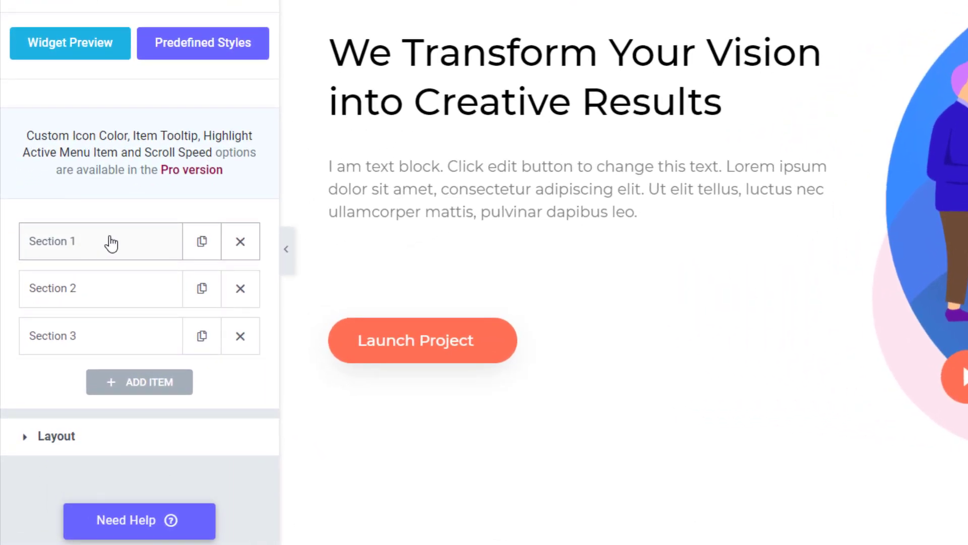
click(141, 382)
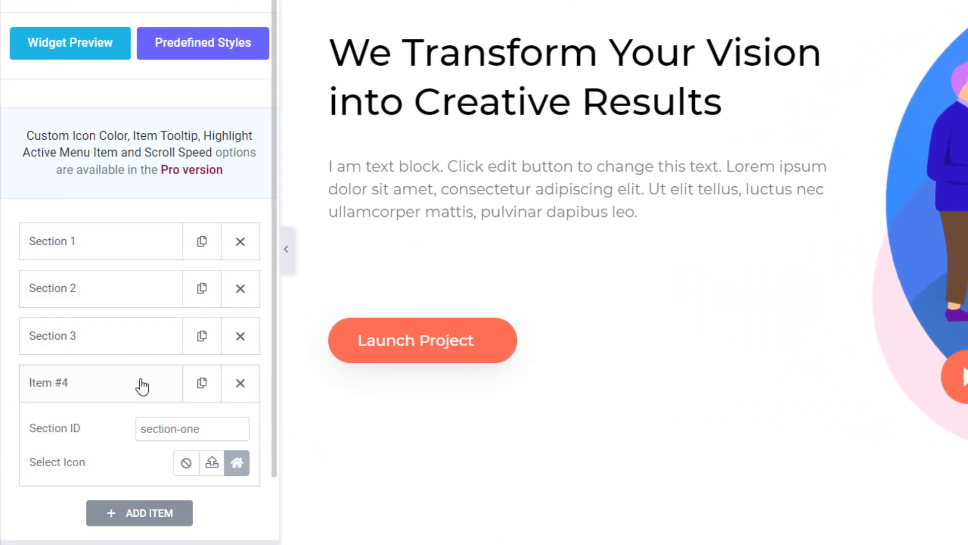
click(241, 384)
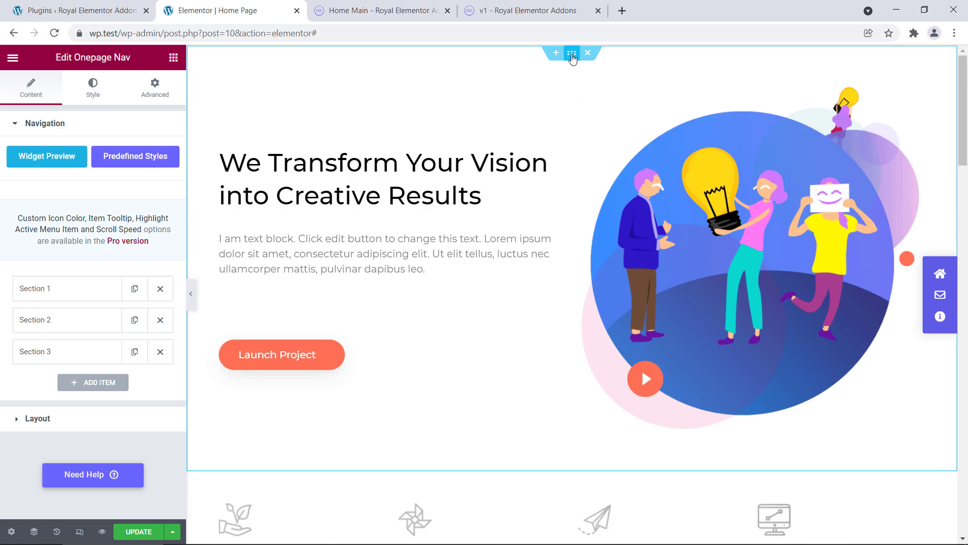
Edit the hero section's CSS ID in its Advanced settings.
click(572, 58)
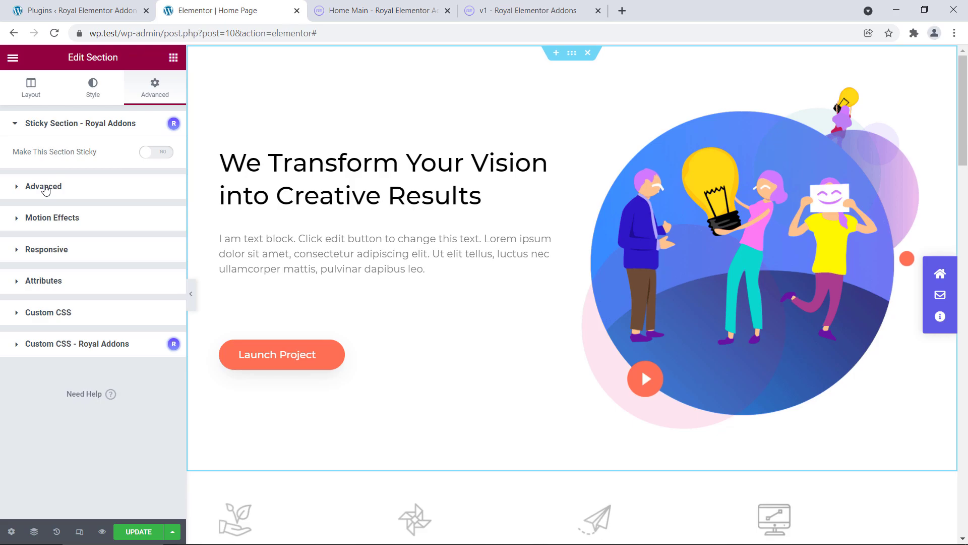
click(45, 188)
click(104, 316)
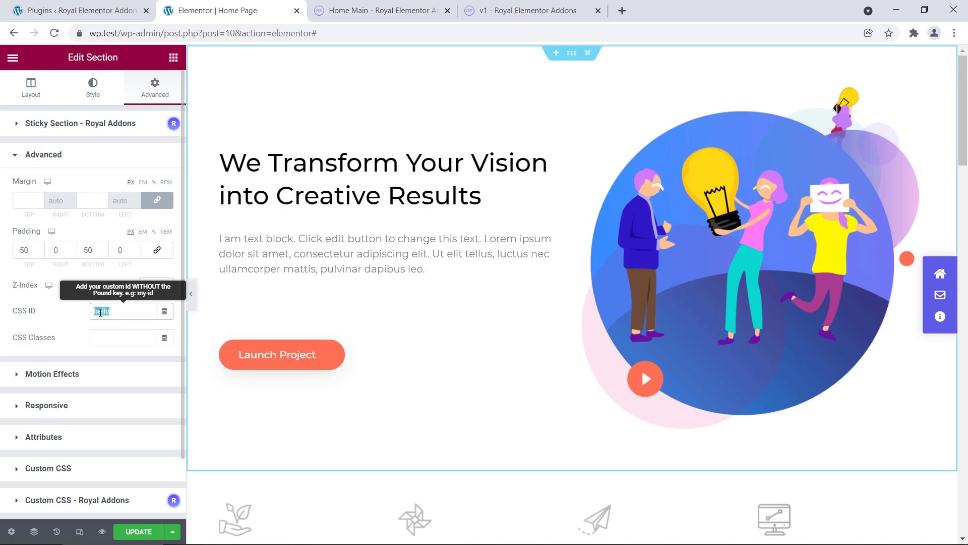
click(121, 315)
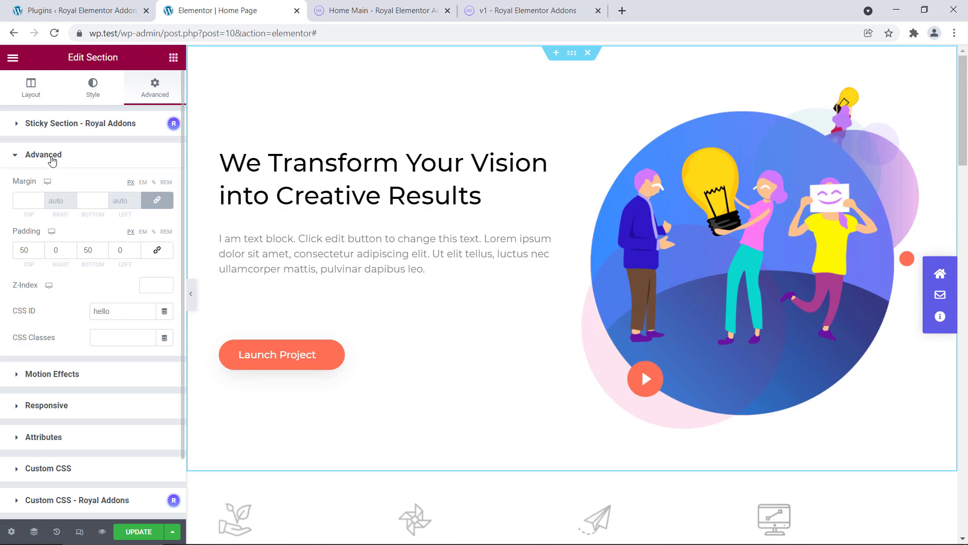
click(53, 160)
scroll(487, 176, down, 7)
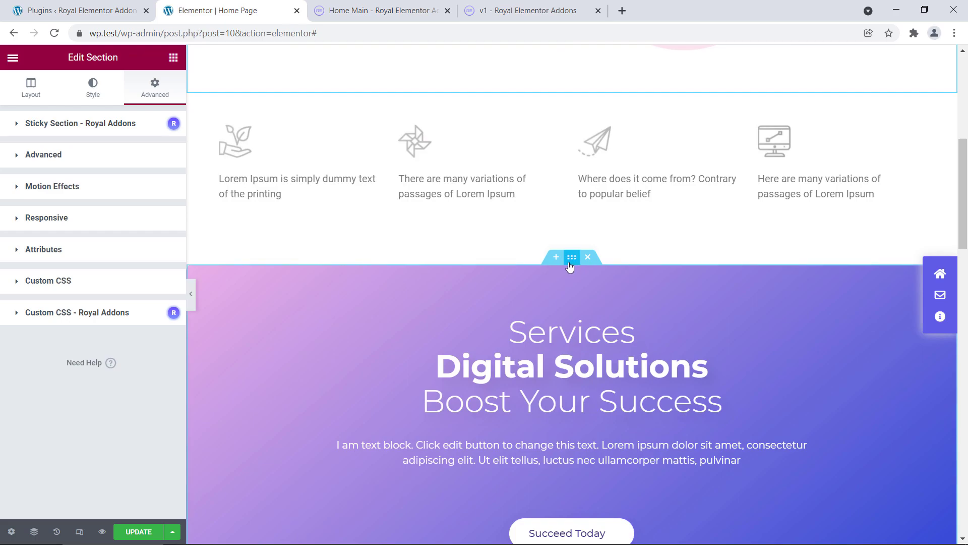
Set the Services section's CSS ID to services.
click(571, 257)
click(30, 192)
click(103, 312)
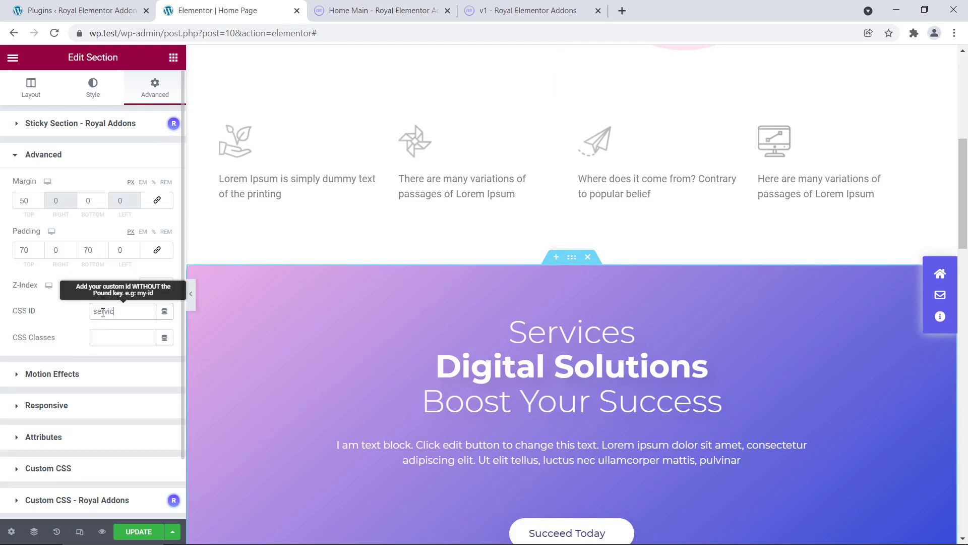
text(services)
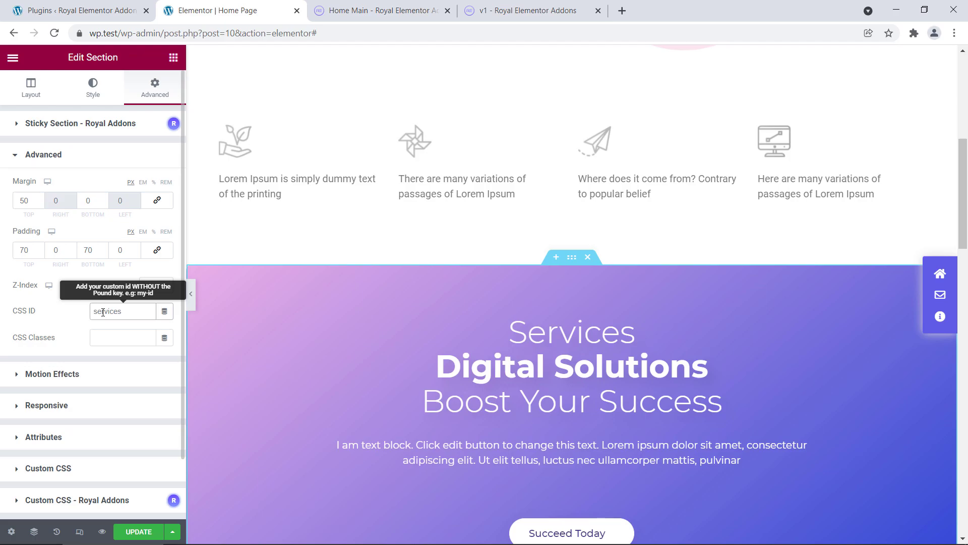
click(52, 155)
scroll(498, 241, down, 8)
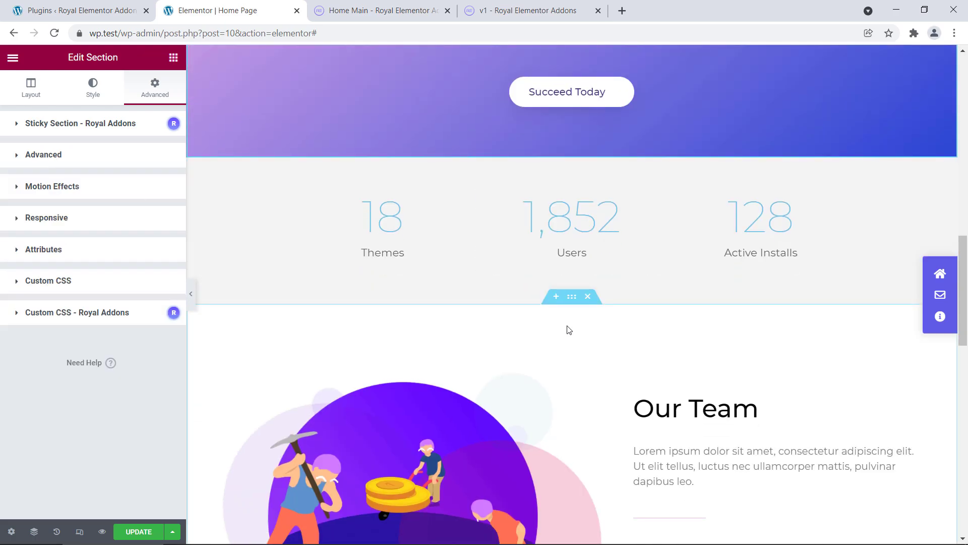
Set the Our Team and Get in touch sections' CSS IDs to team and contact.
click(572, 297)
click(47, 193)
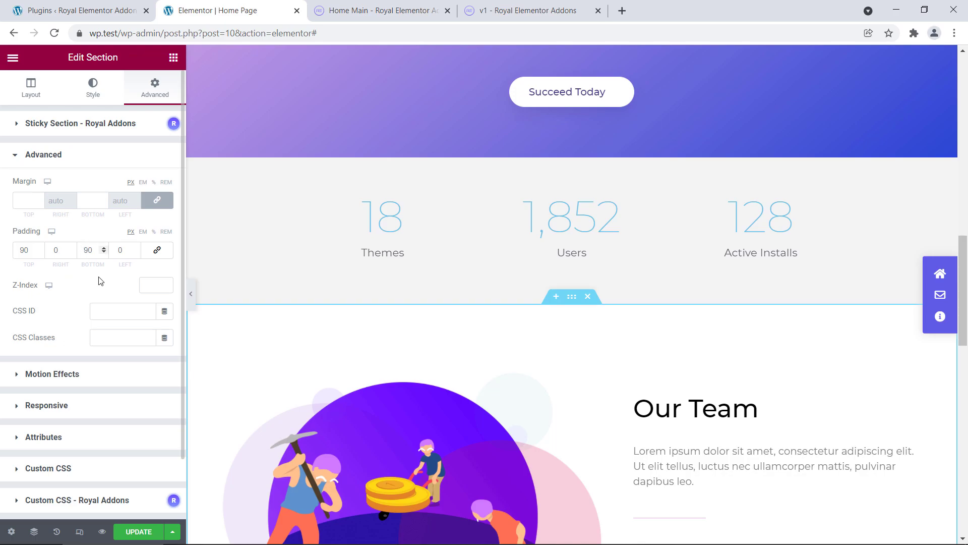
click(108, 312)
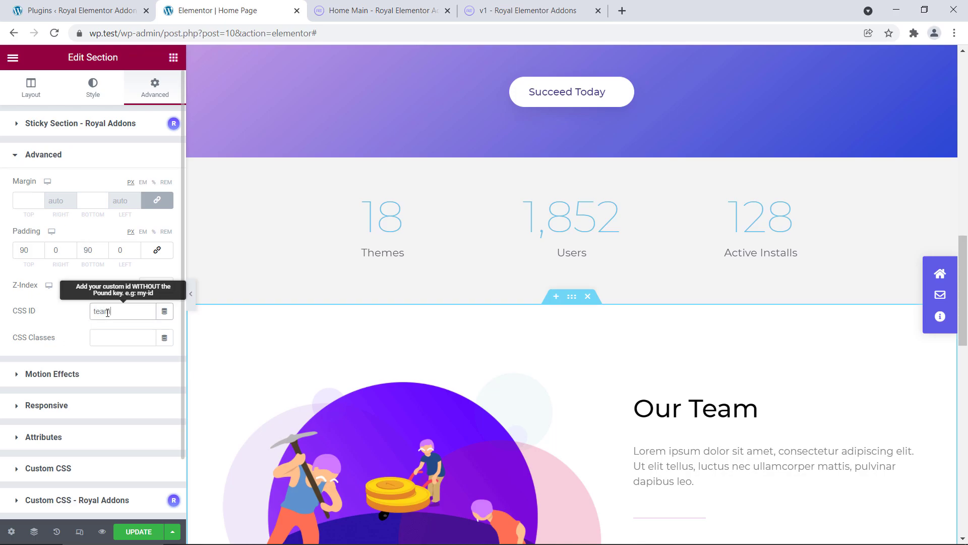
scroll(567, 338, down, 10)
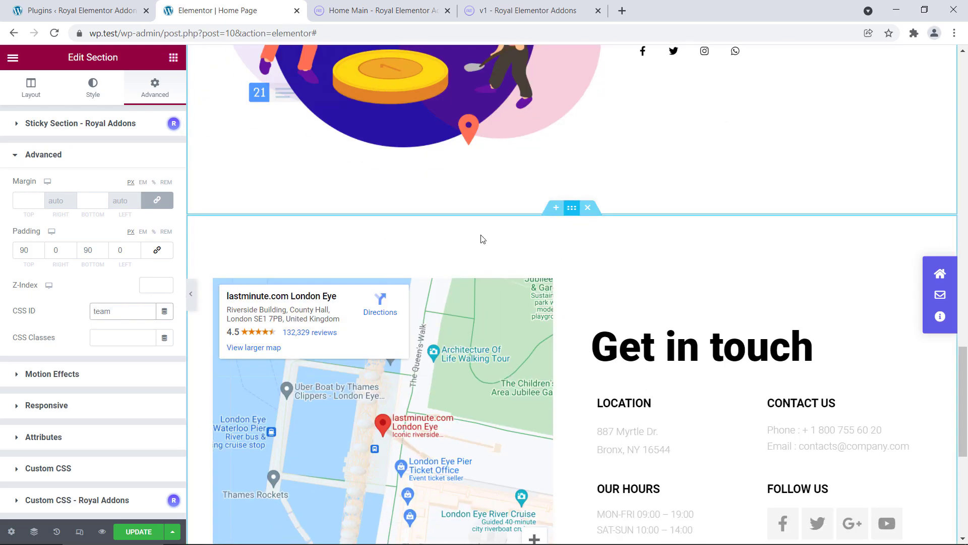
click(417, 248)
click(47, 192)
click(100, 312)
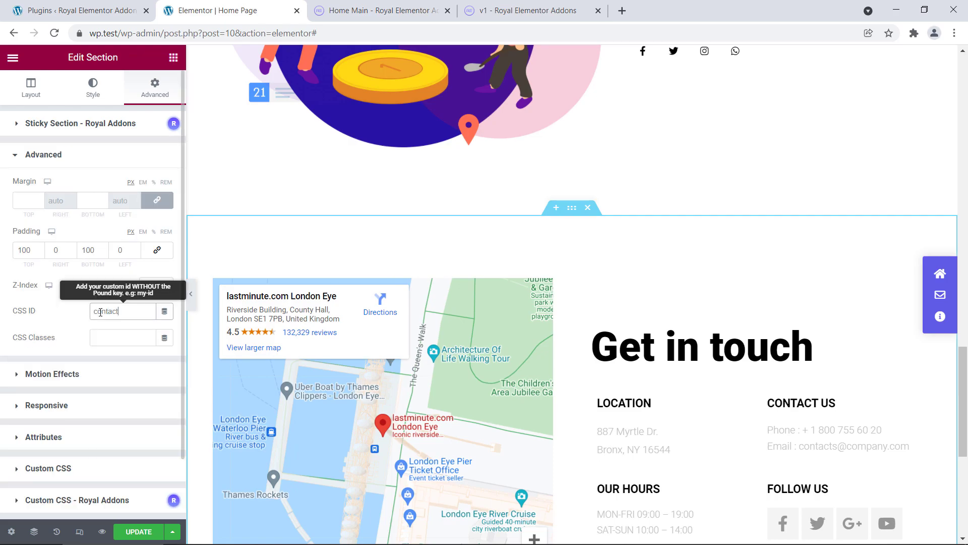
click(48, 155)
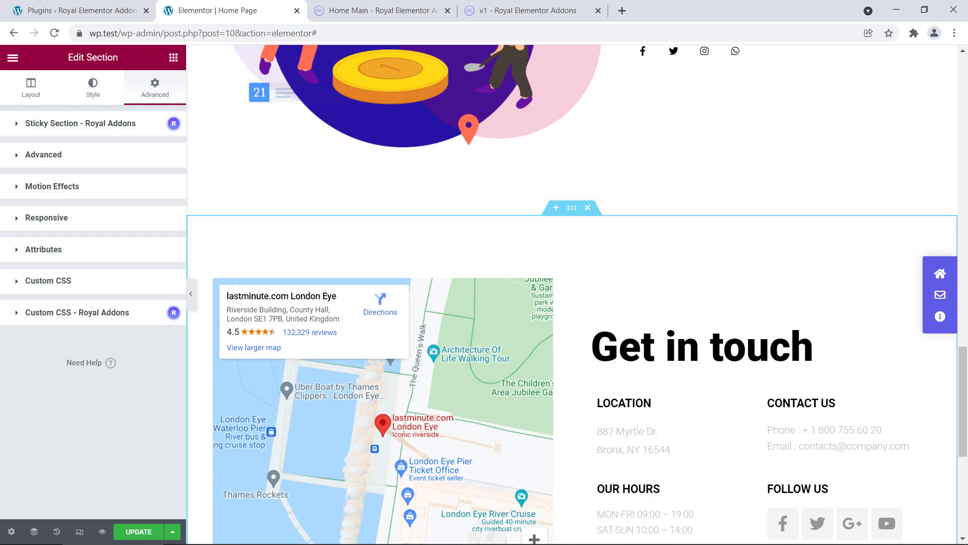
Set the first Onepage Nav item's Section ID to hello.
drag(964, 406, 966, 483)
click(573, 320)
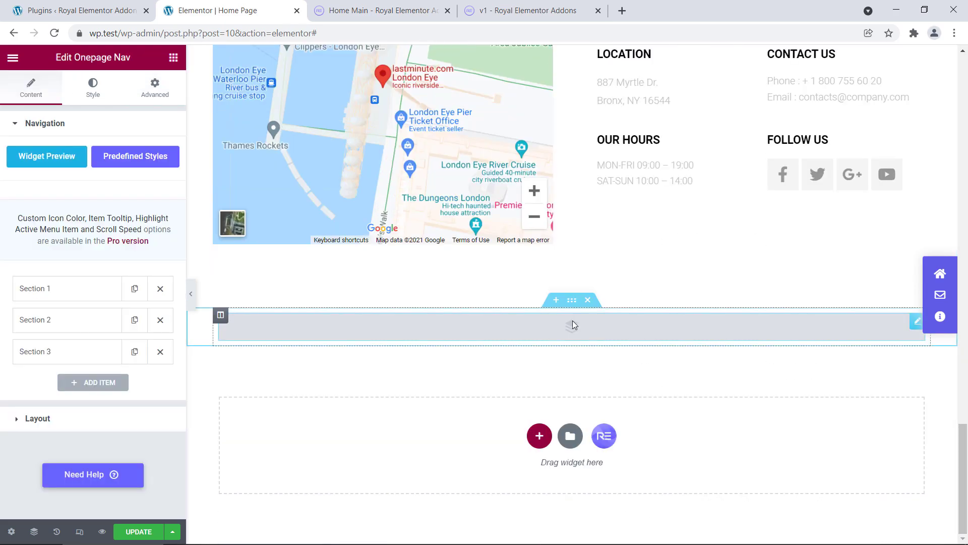
click(74, 288)
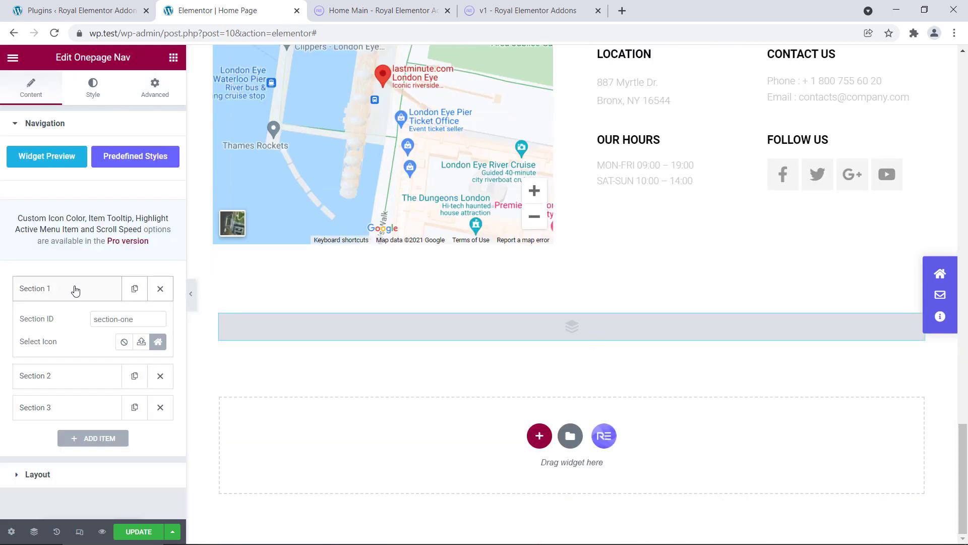
drag(149, 321, 76, 316)
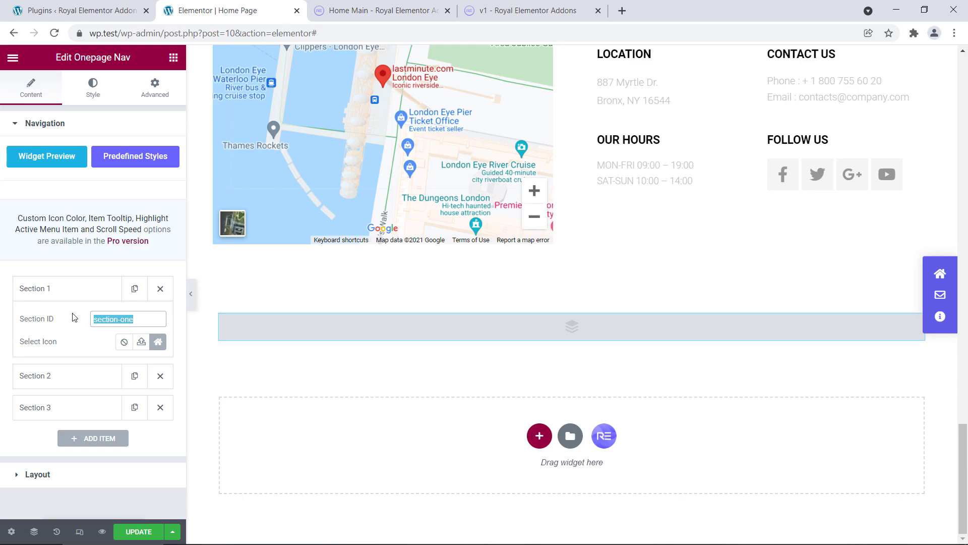
text(hello)
double_click(93, 319)
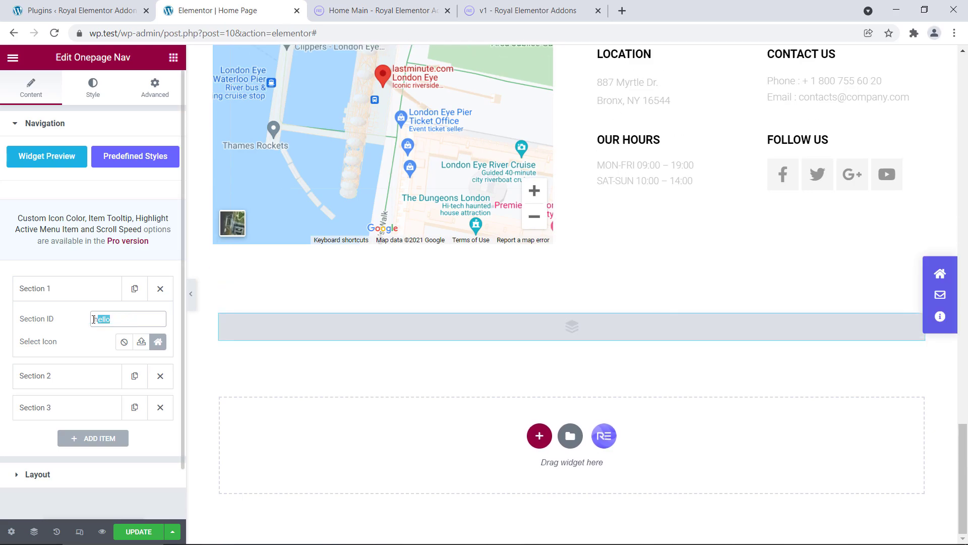
click(124, 322)
click(75, 291)
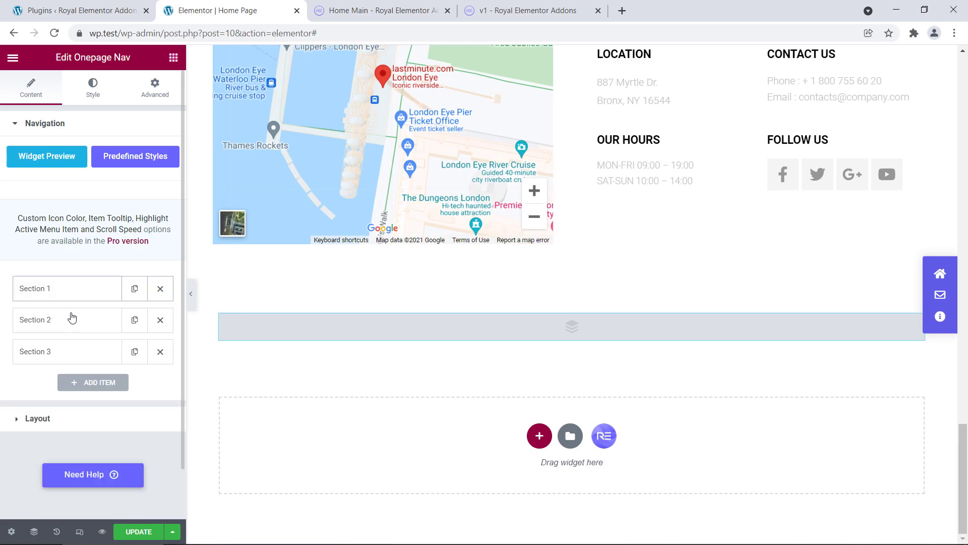
Set the second and third nav items' Section IDs to services and team.
click(71, 319)
click(145, 350)
triple_click(115, 348)
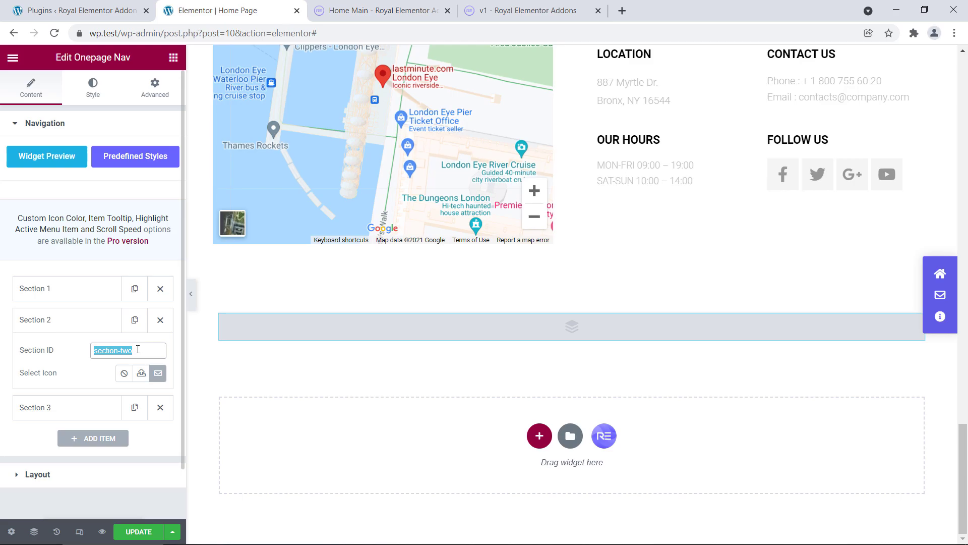
text(services)
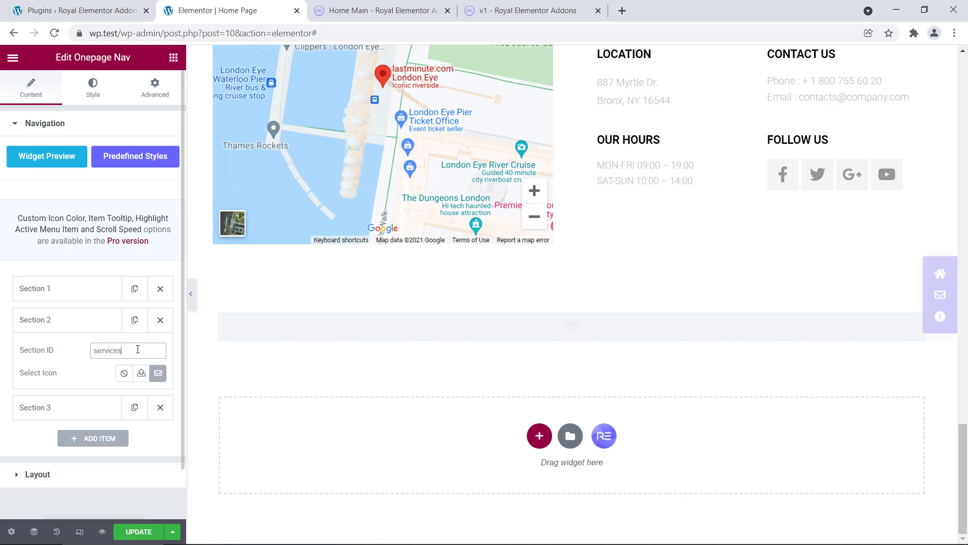
click(65, 320)
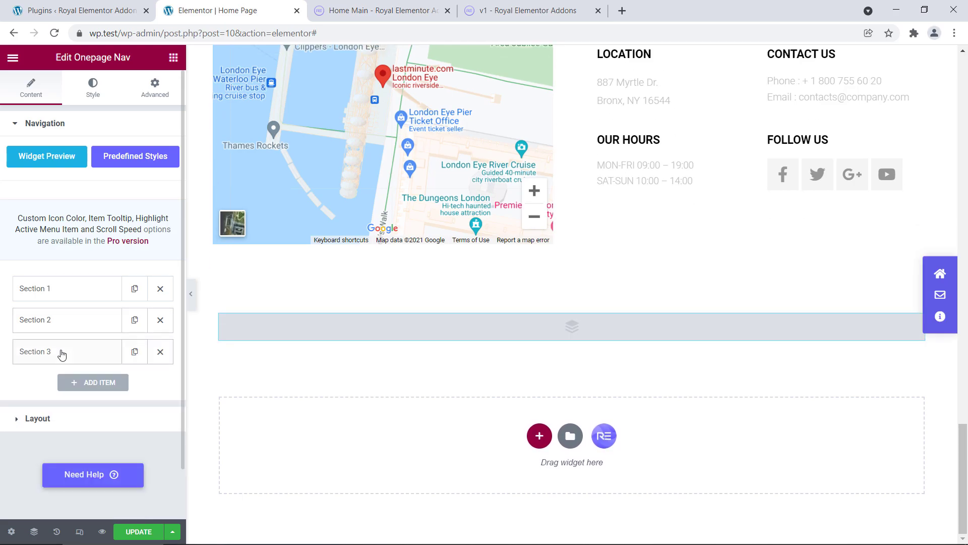
click(62, 354)
click(61, 382)
text(team)
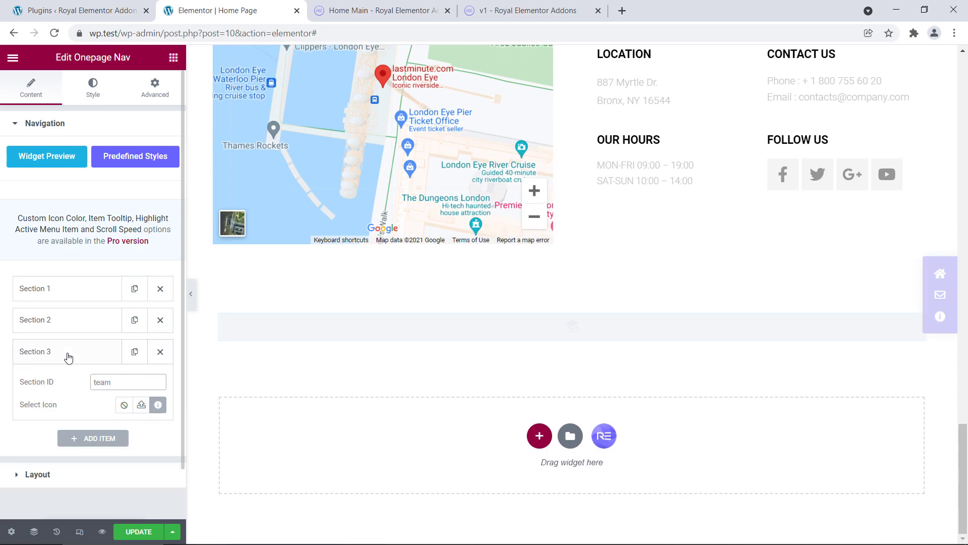
click(68, 357)
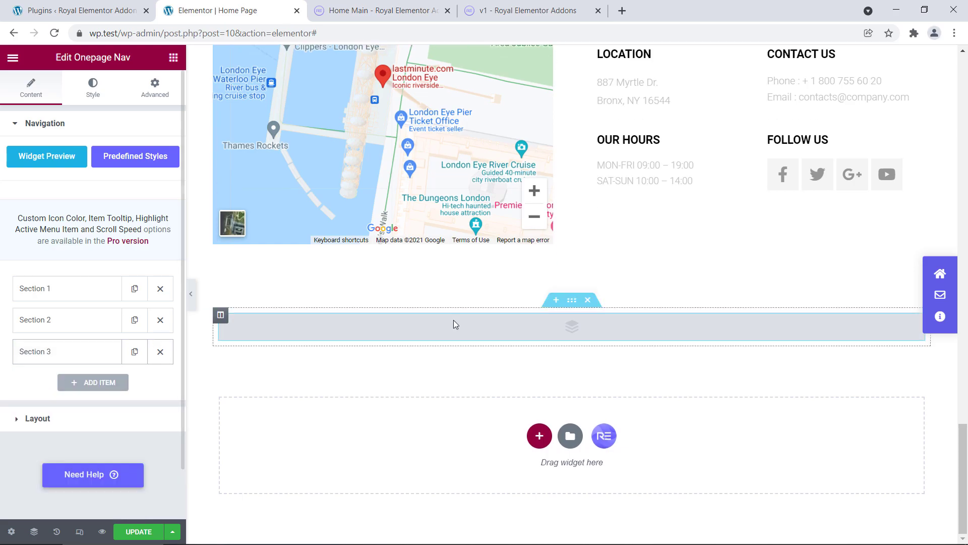
Add a fourth nav item with Section ID contact, removing an extra fifth item.
scroll(590, 108, up, 3)
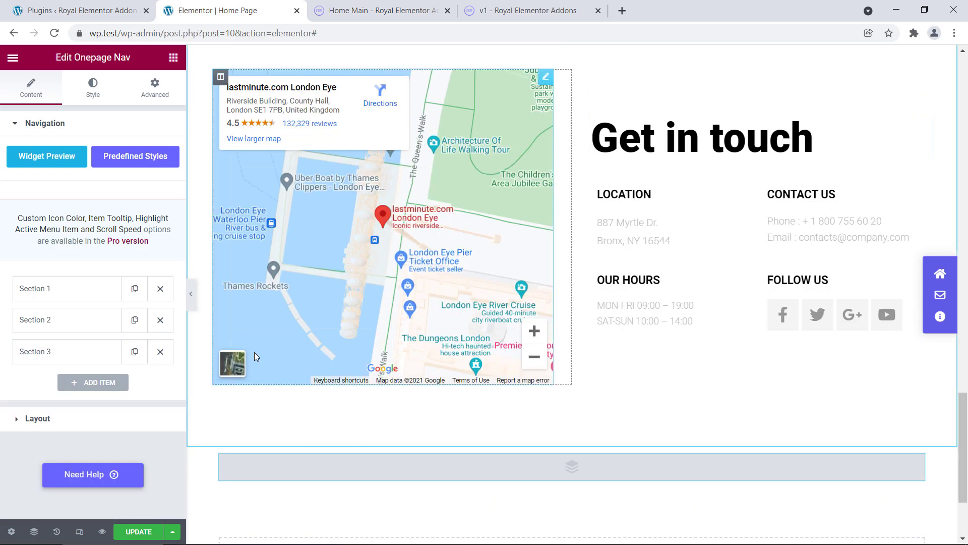
click(98, 384)
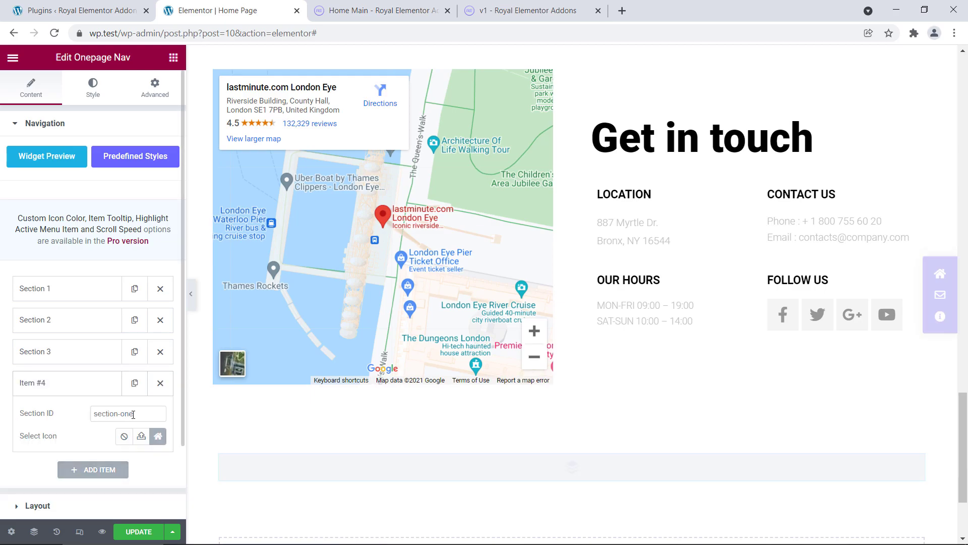
click(62, 409)
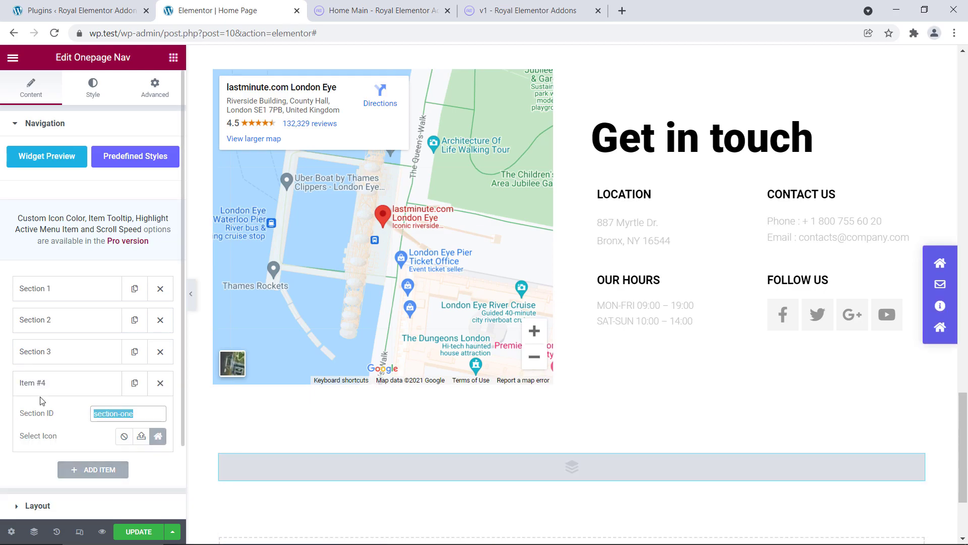
text(contact)
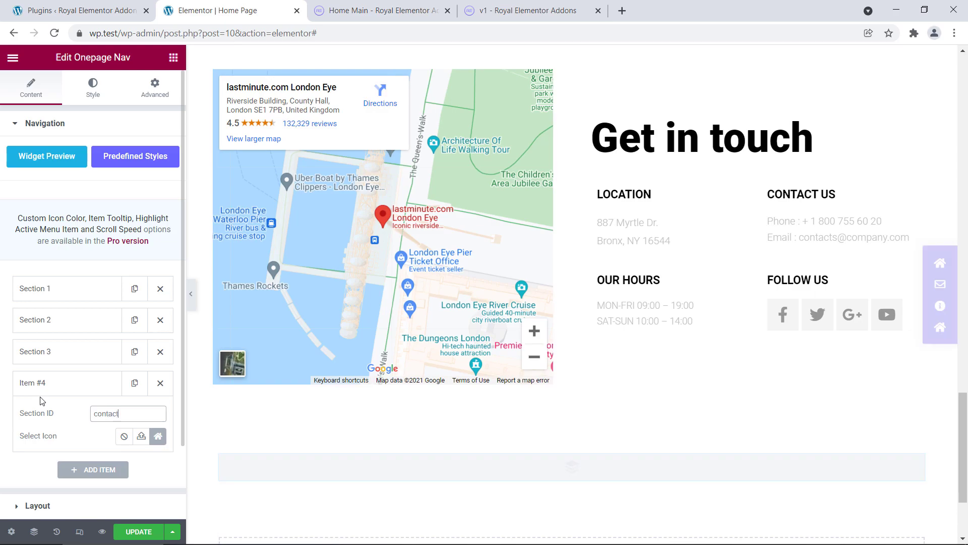
click(67, 390)
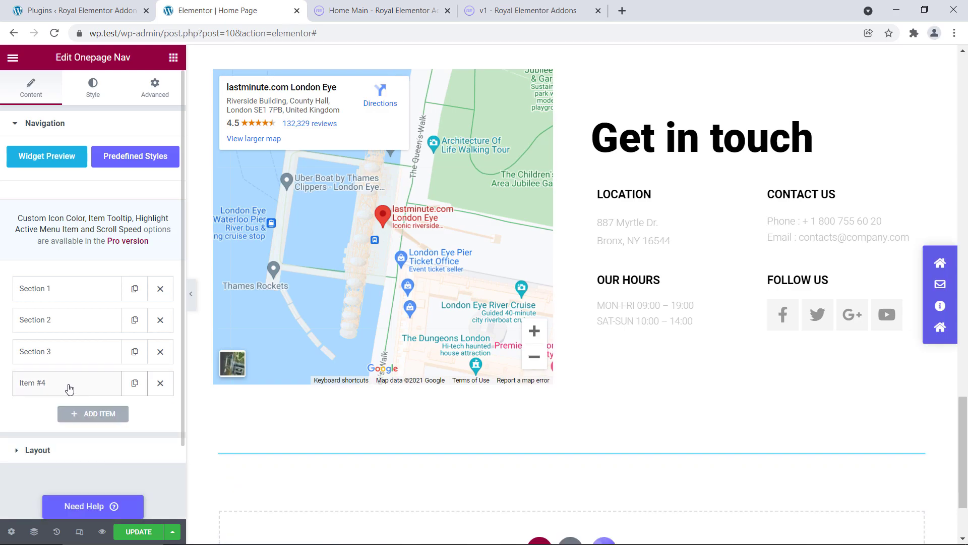
click(87, 422)
click(160, 414)
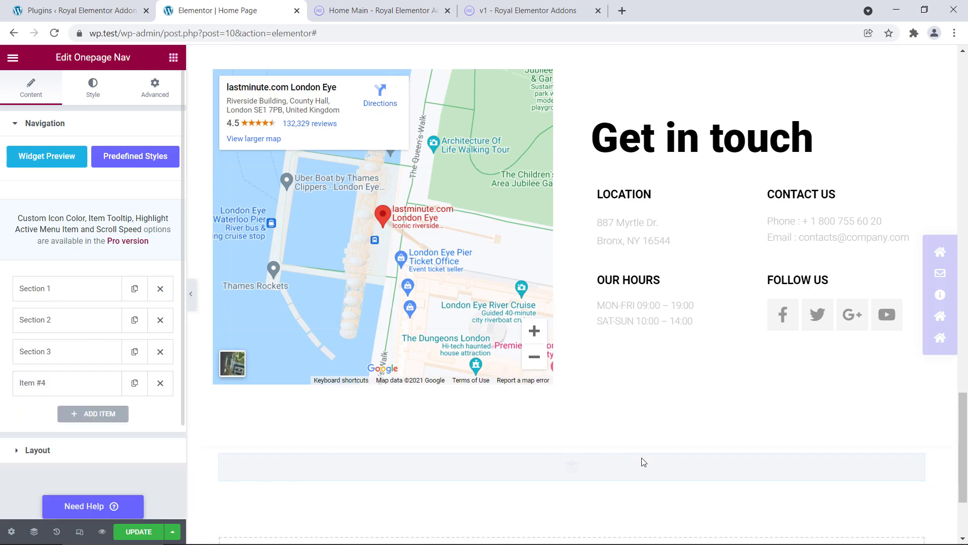
drag(963, 438, 964, 101)
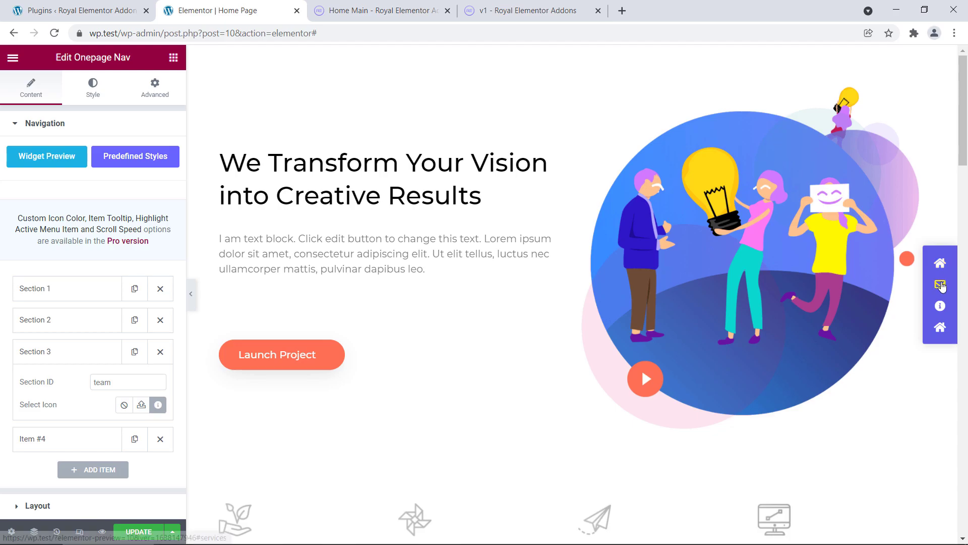
Test the preview's nav icons jumping between sections, then expand the Section 2 item.
click(940, 286)
click(941, 306)
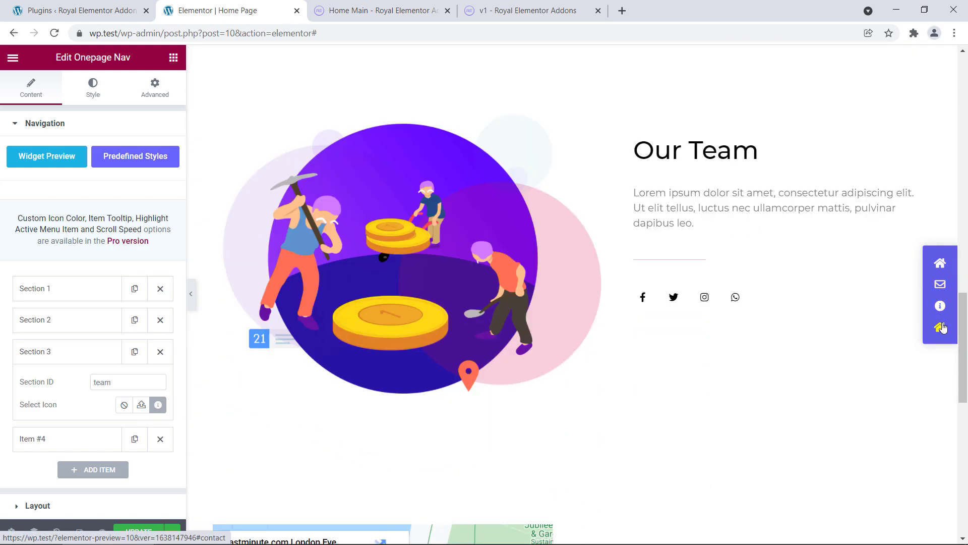
click(942, 328)
click(941, 263)
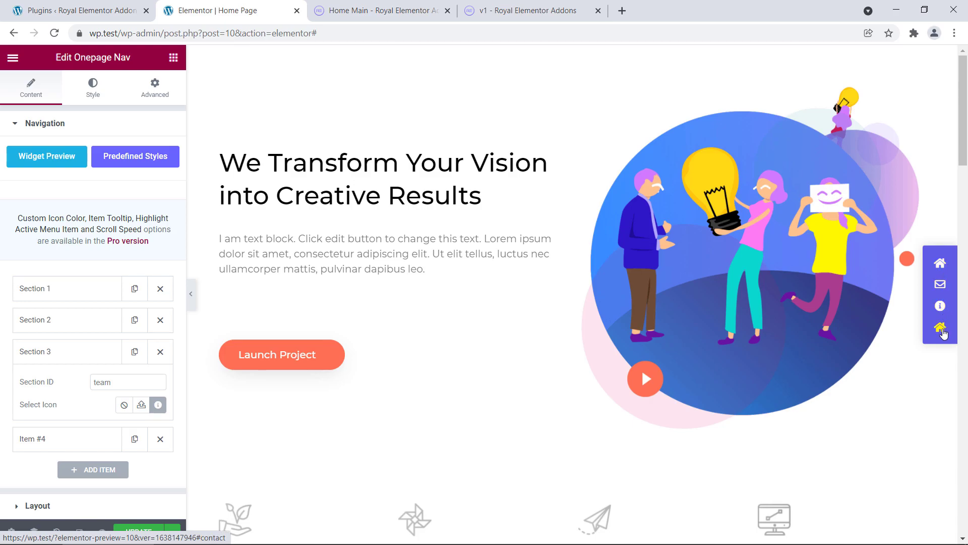
click(49, 328)
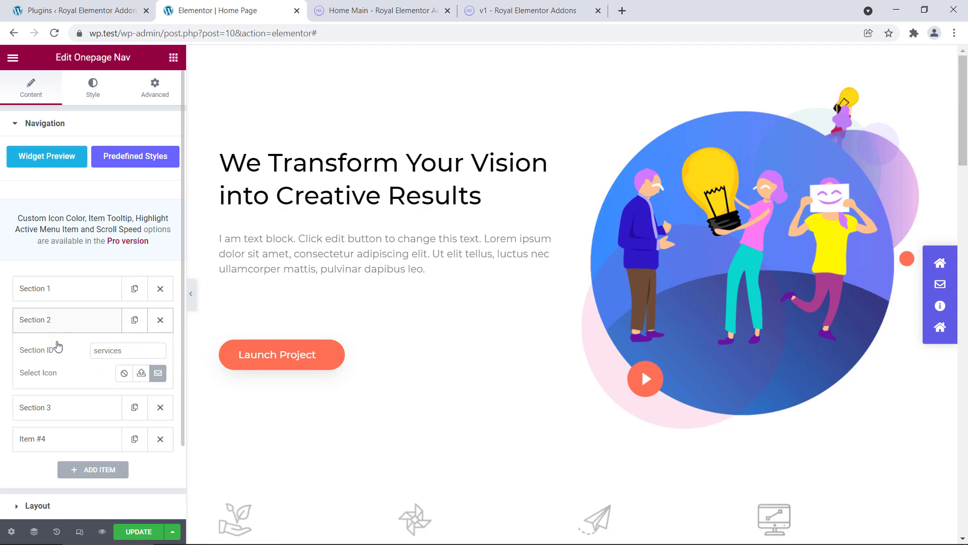
Give the services nav item the List icon from the Icon Library.
click(158, 375)
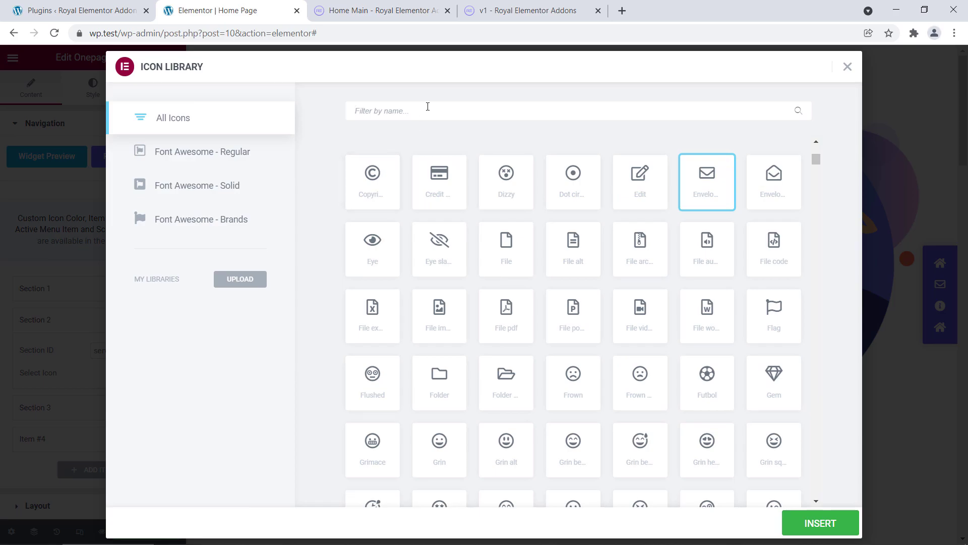
text(list)
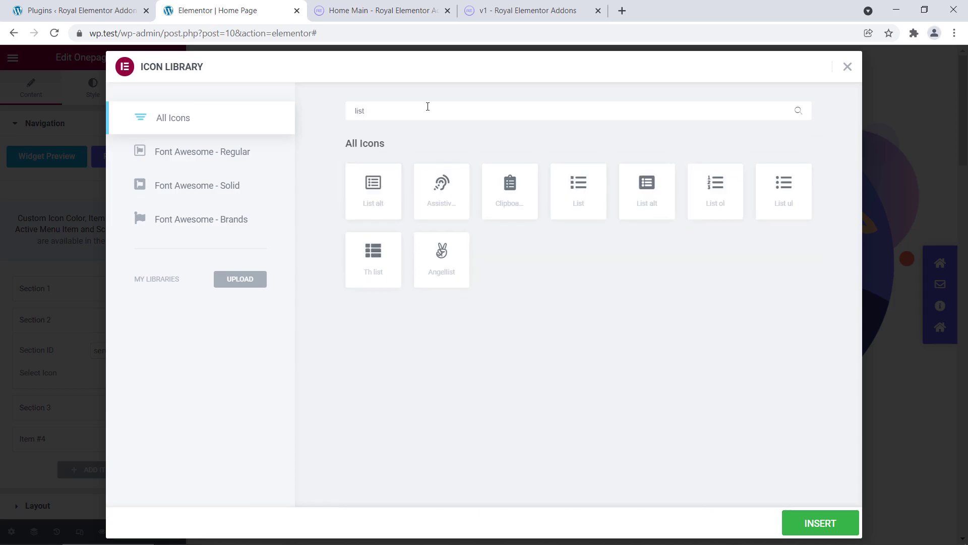
click(578, 189)
click(820, 523)
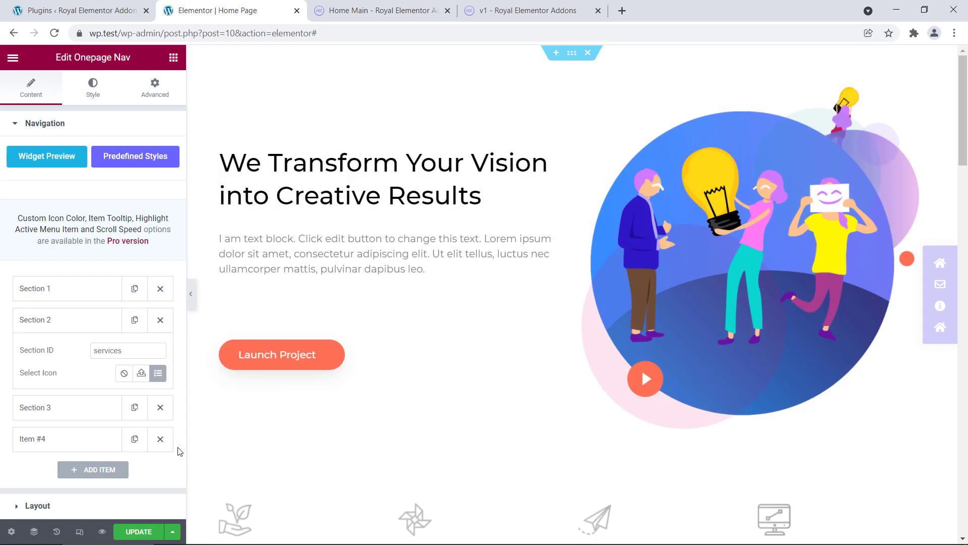
Give the team nav item the User icon.
click(60, 406)
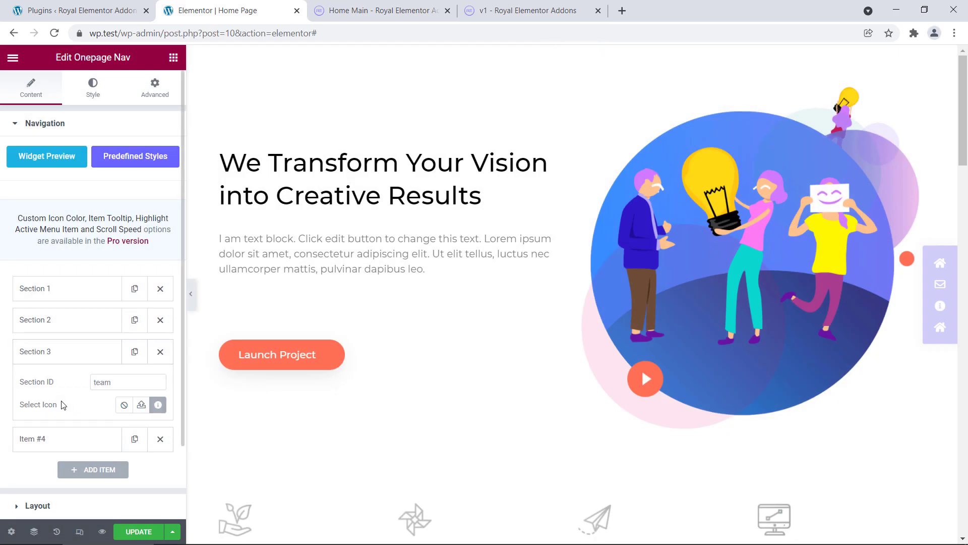
click(157, 405)
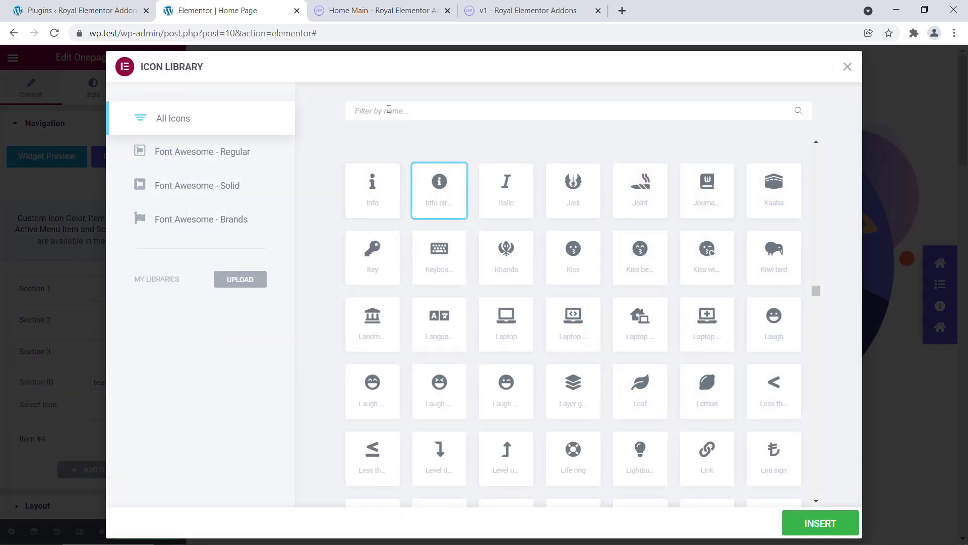
click(389, 109)
text(user)
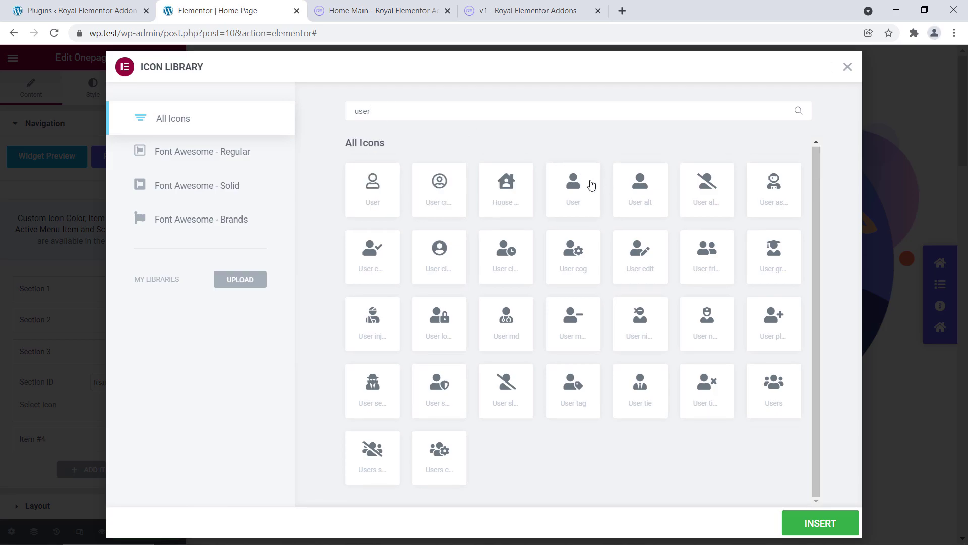
click(586, 183)
click(802, 520)
Give the contact item a map marker icon and test the nav's list link.
click(76, 439)
click(158, 436)
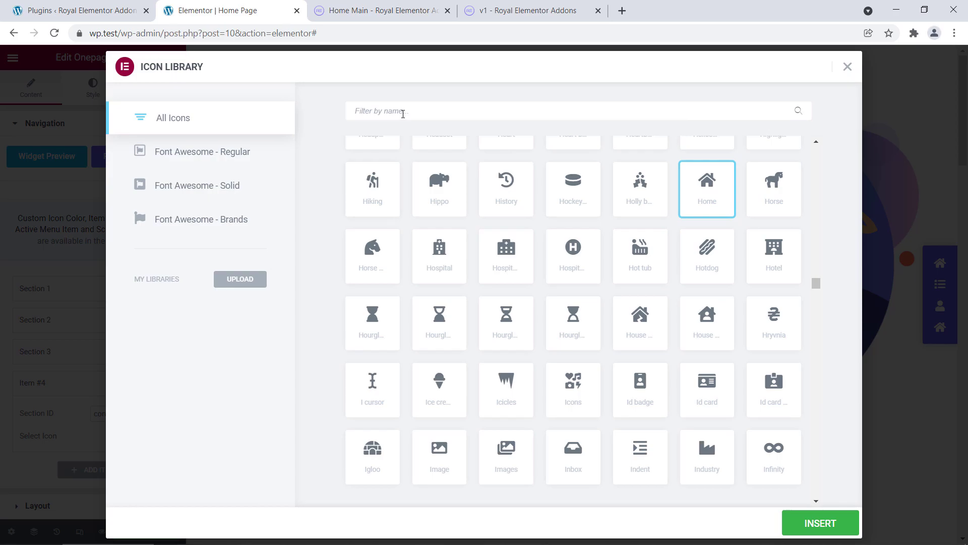
text(map)
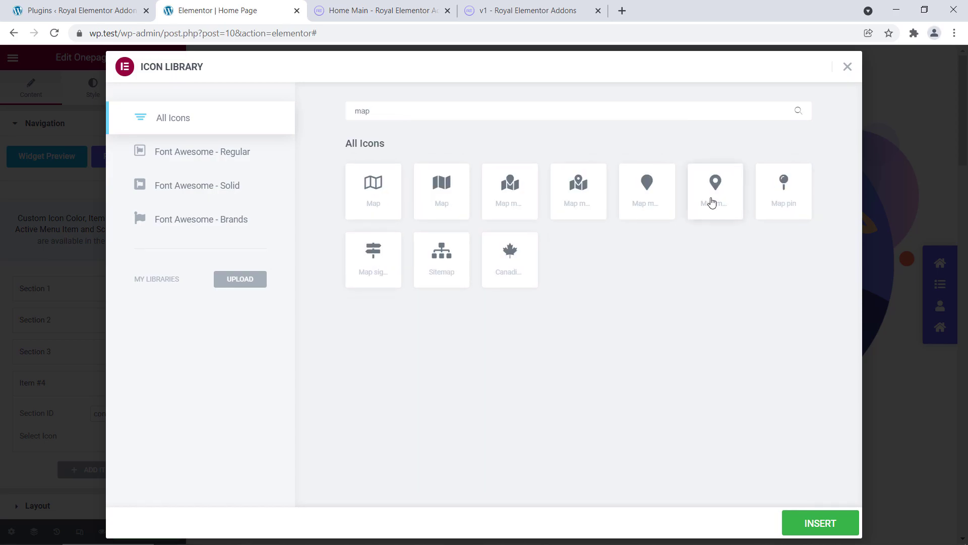
click(715, 190)
click(815, 523)
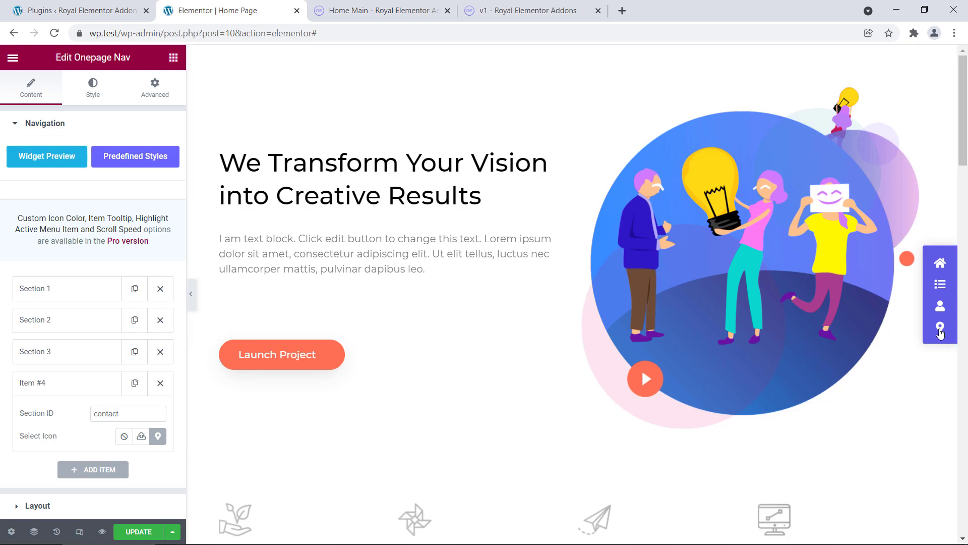
click(946, 285)
Try left/right and top/middle/bottom nav placements, leaving it at Right and Middle.
scroll(59, 393, down, 2)
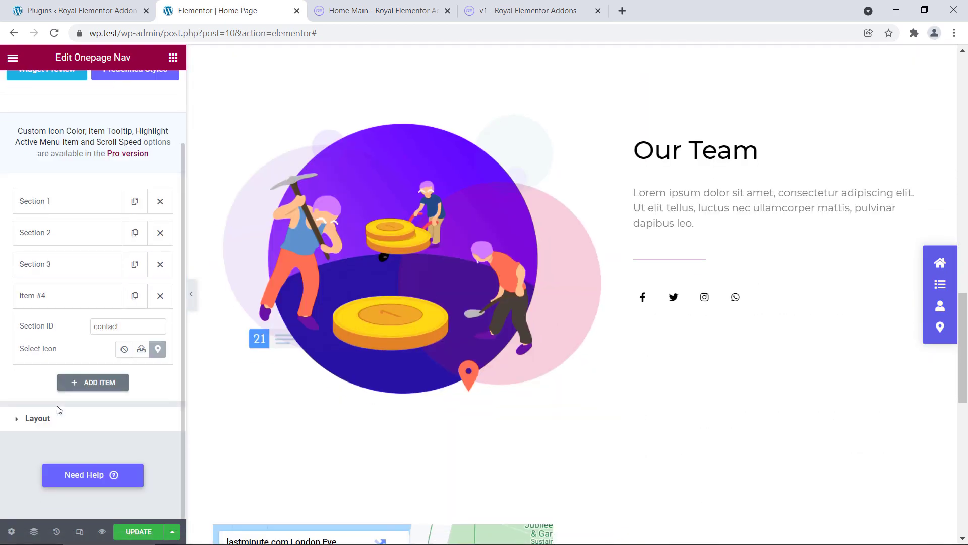
click(48, 419)
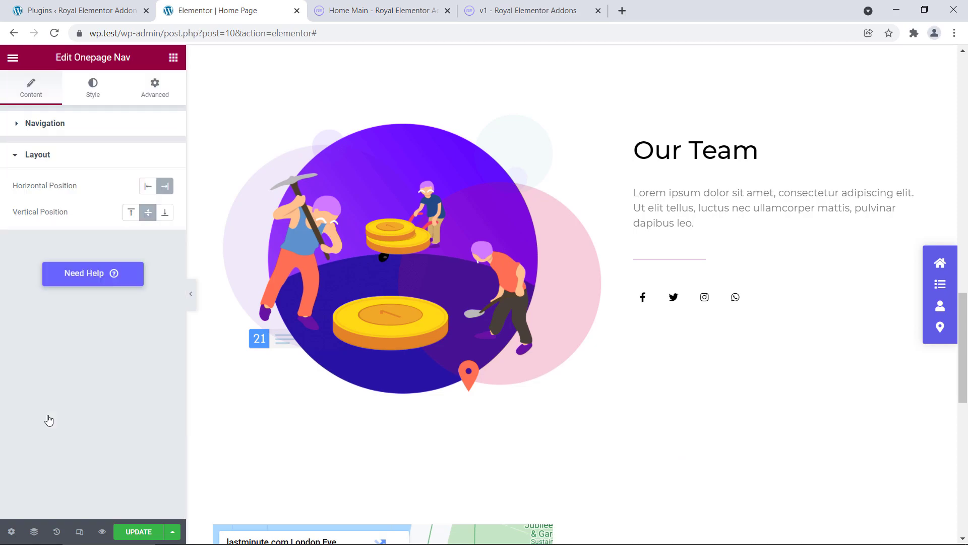
click(148, 187)
click(164, 186)
click(165, 213)
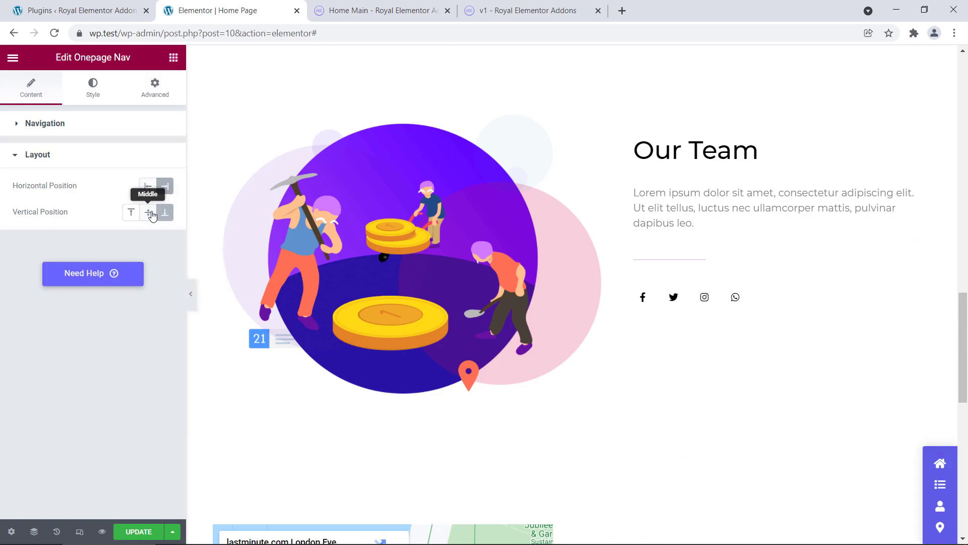
click(148, 213)
click(131, 213)
click(148, 212)
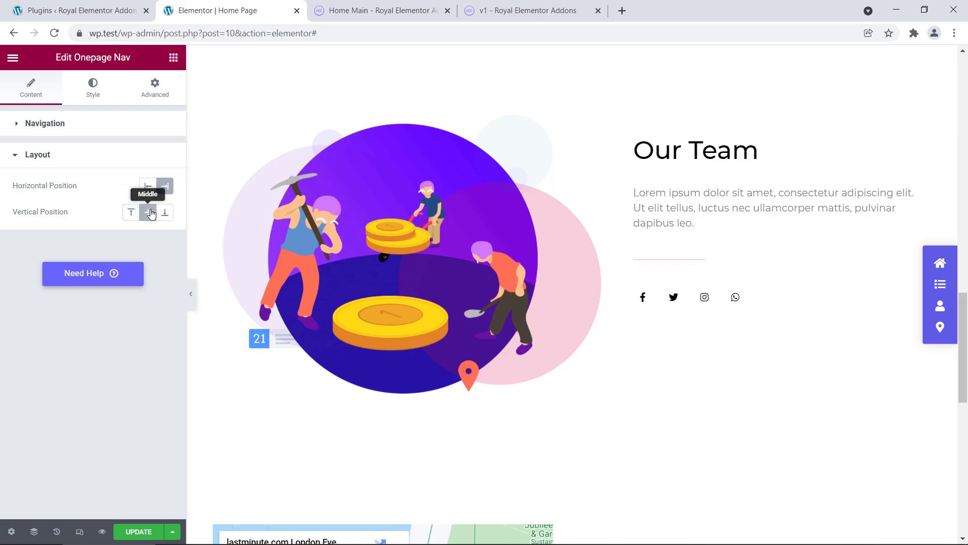
Test the nav links jumping between the hero, Services and Our Team sections.
click(940, 263)
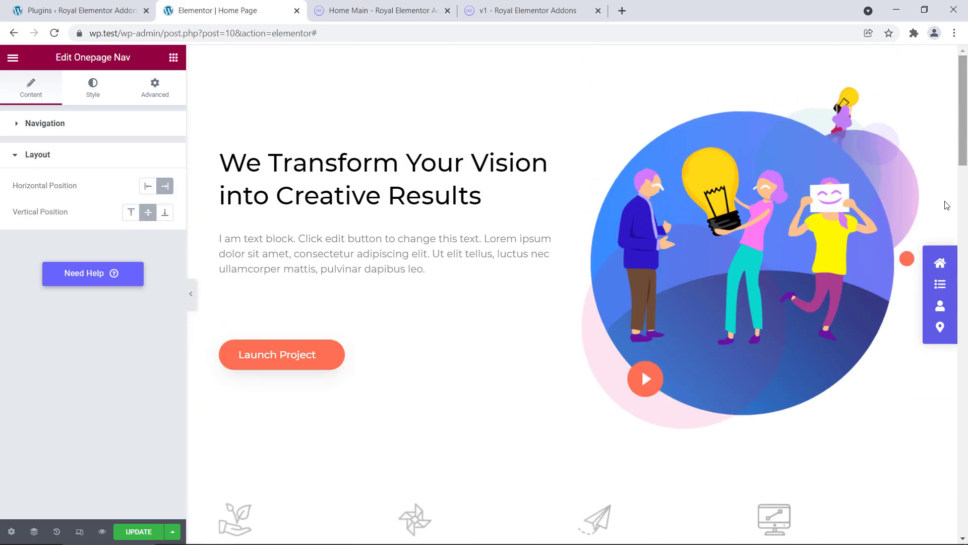
click(78, 129)
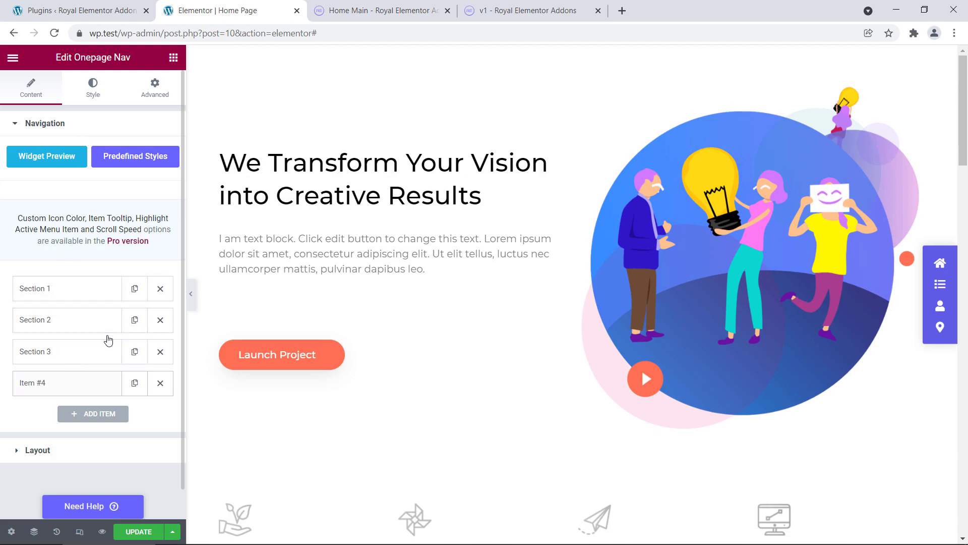
scroll(967, 257, down, 10)
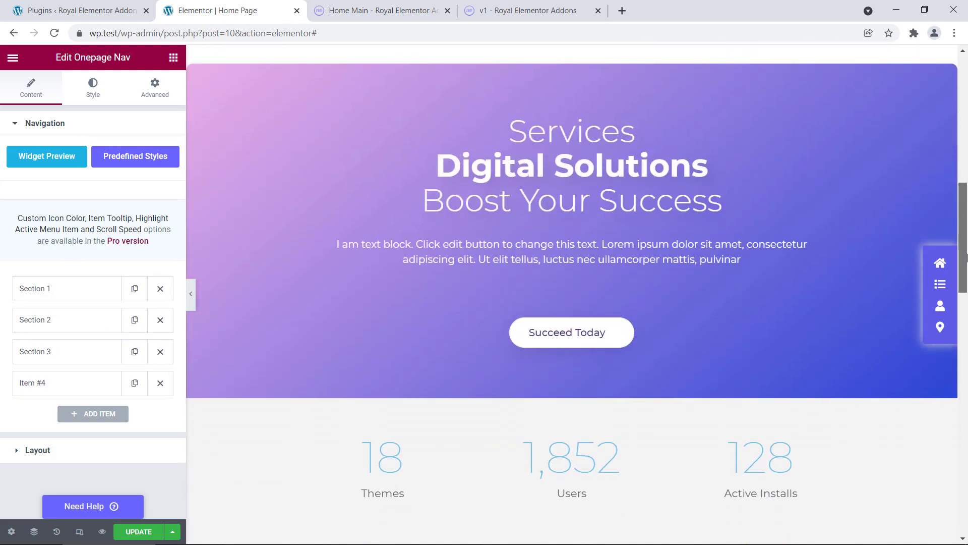
click(937, 265)
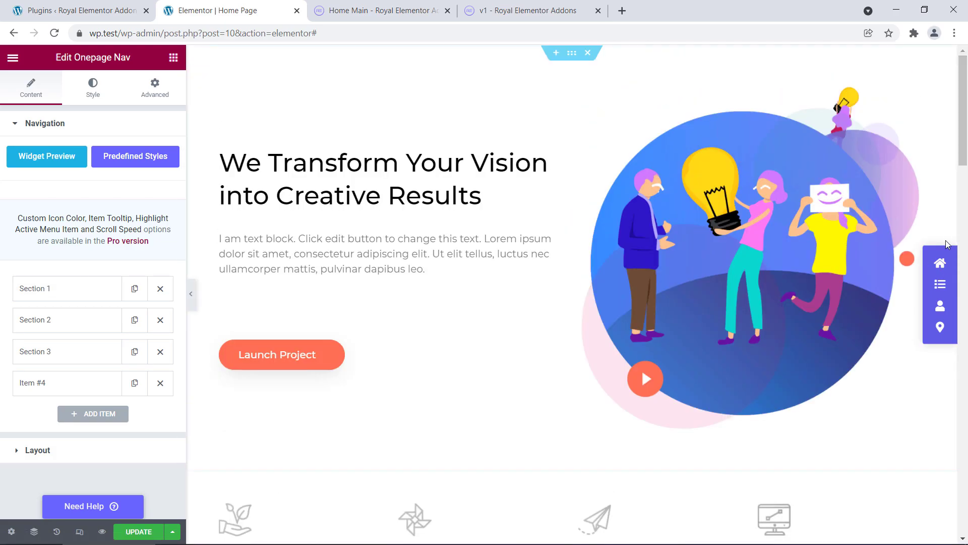
click(940, 284)
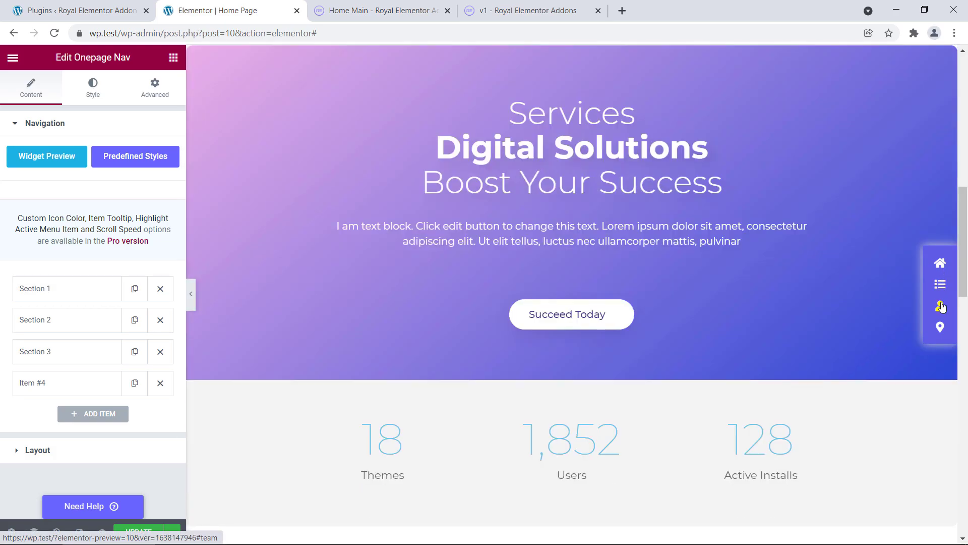
click(941, 306)
click(943, 265)
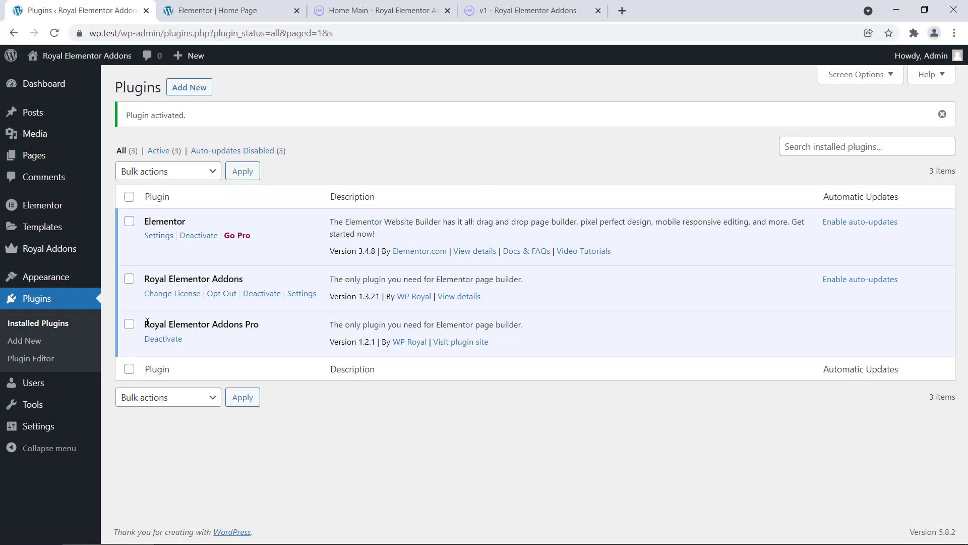
Highlight the now-active Royal Elementor Addons Pro plugin, then return to the Home Page editor.
drag(147, 324, 259, 323)
click(275, 327)
click(225, 13)
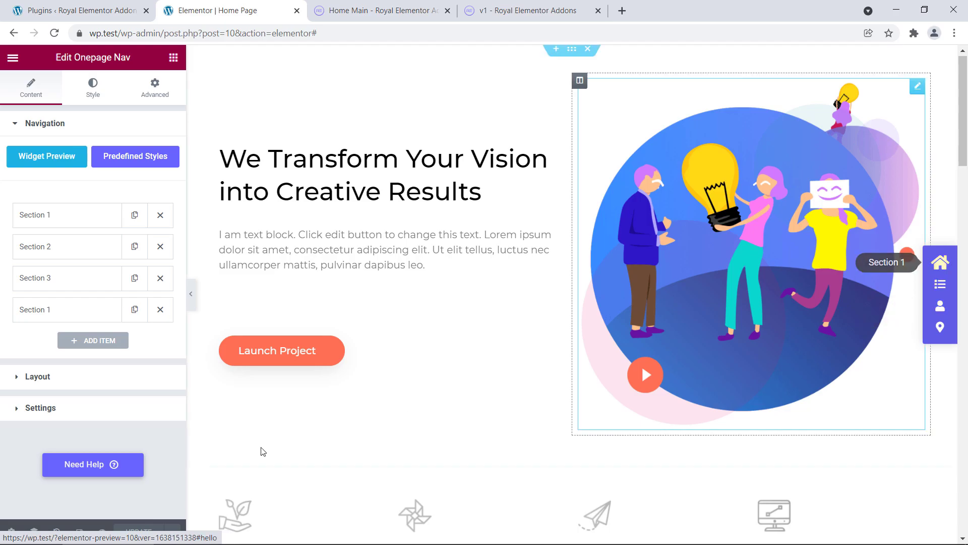
Turn on Show Tooltip in the nav Settings and test scrolling back to the hero.
click(35, 409)
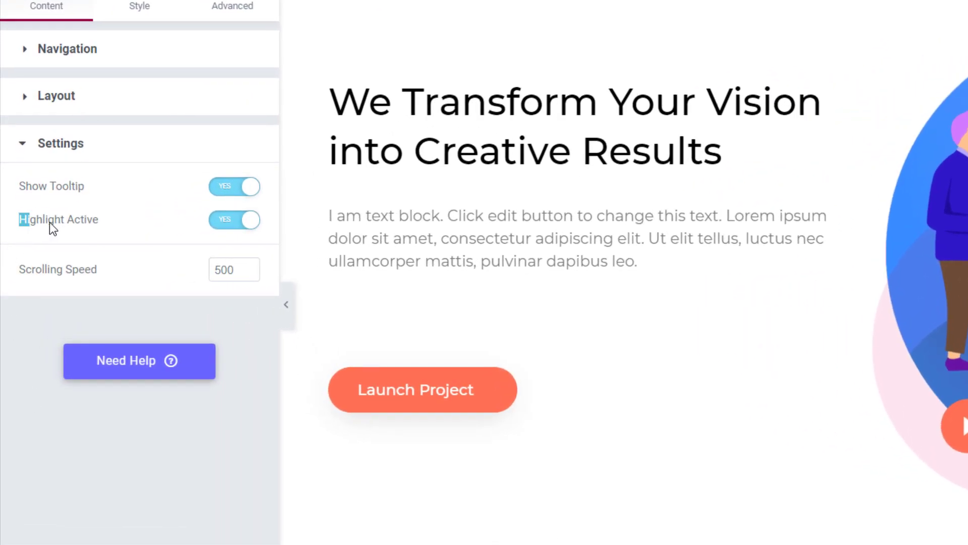
click(99, 225)
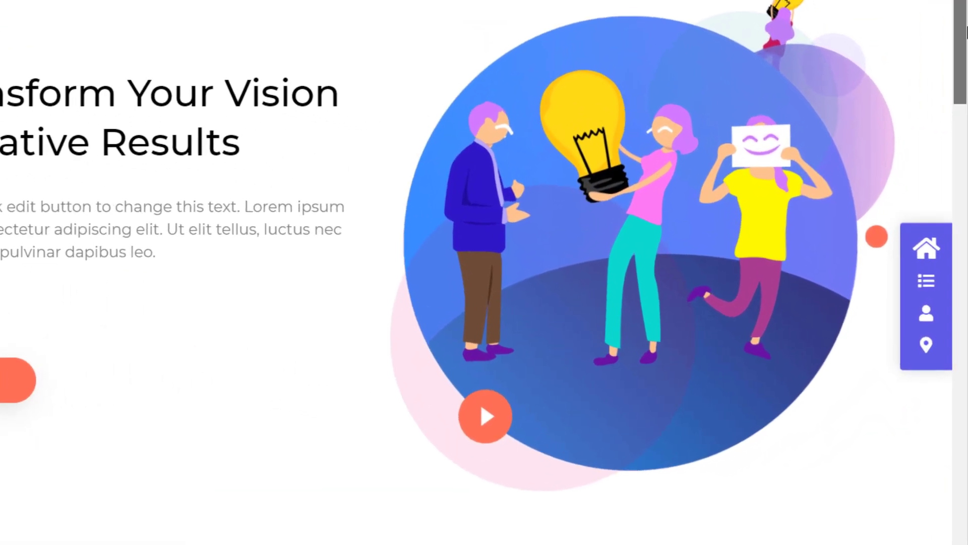
scroll(410, 226, down, 7)
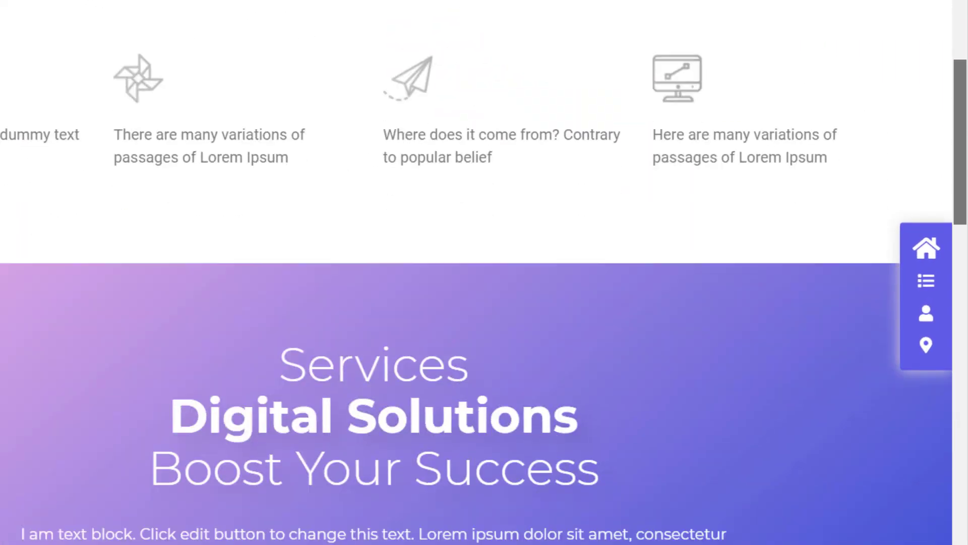
scroll(966, 272, down, 10)
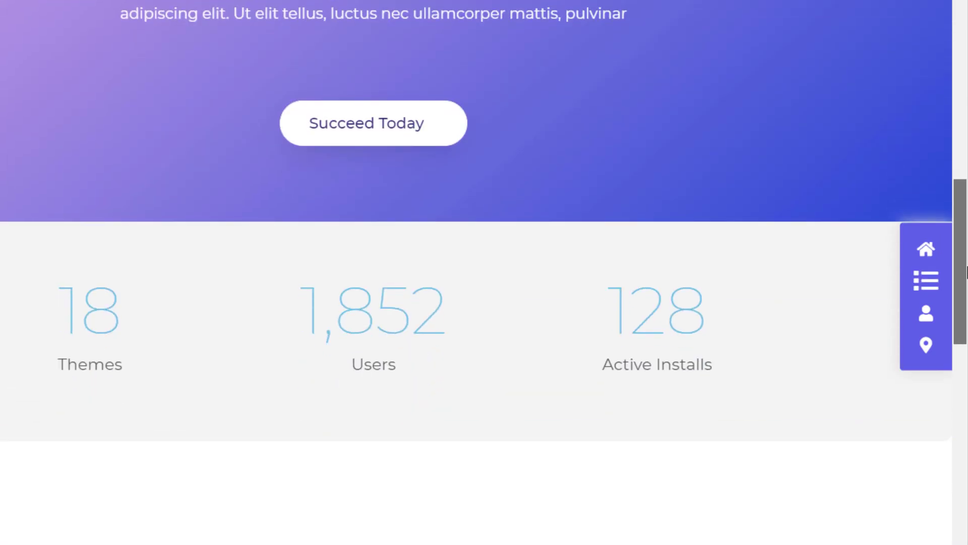
drag(967, 272, 965, 479)
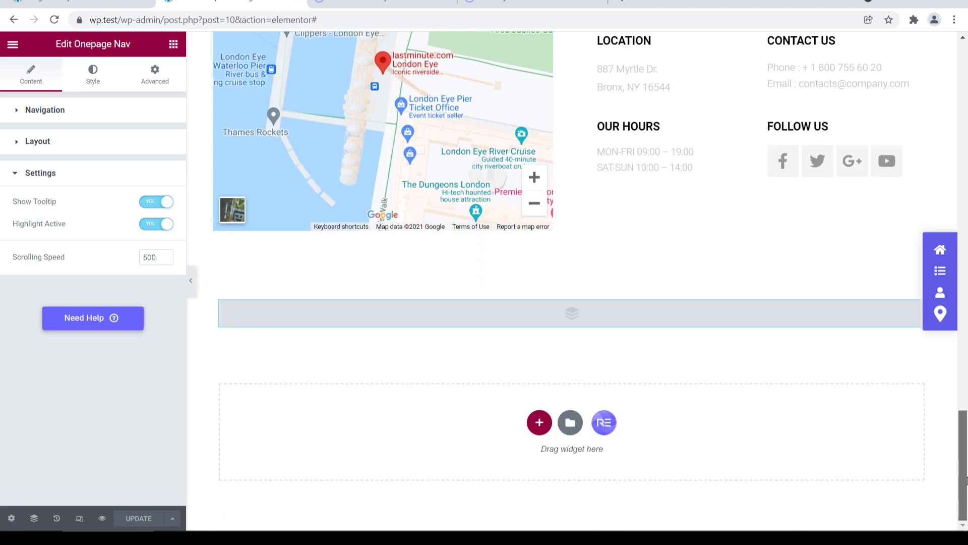
click(941, 252)
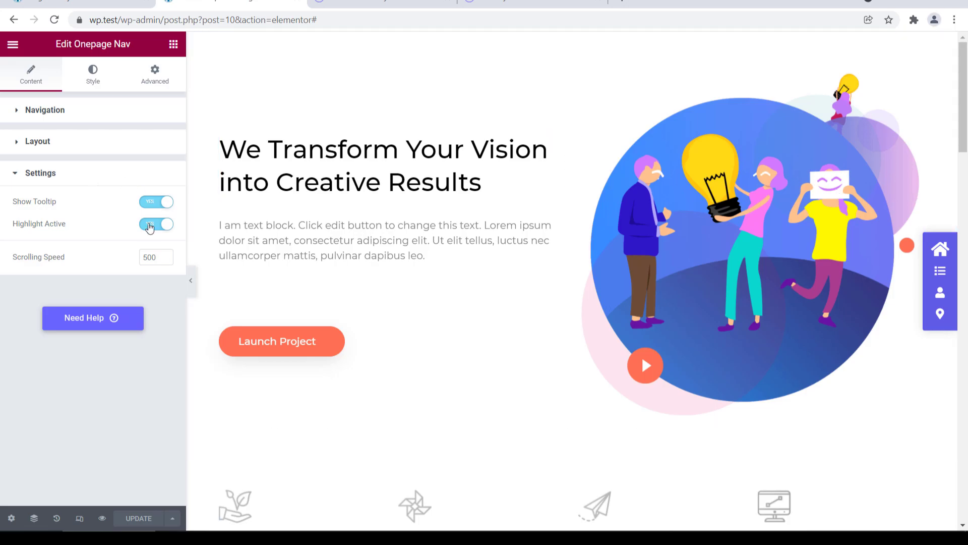
Switch on Highlight Active and point out the Show Tooltip option.
click(149, 227)
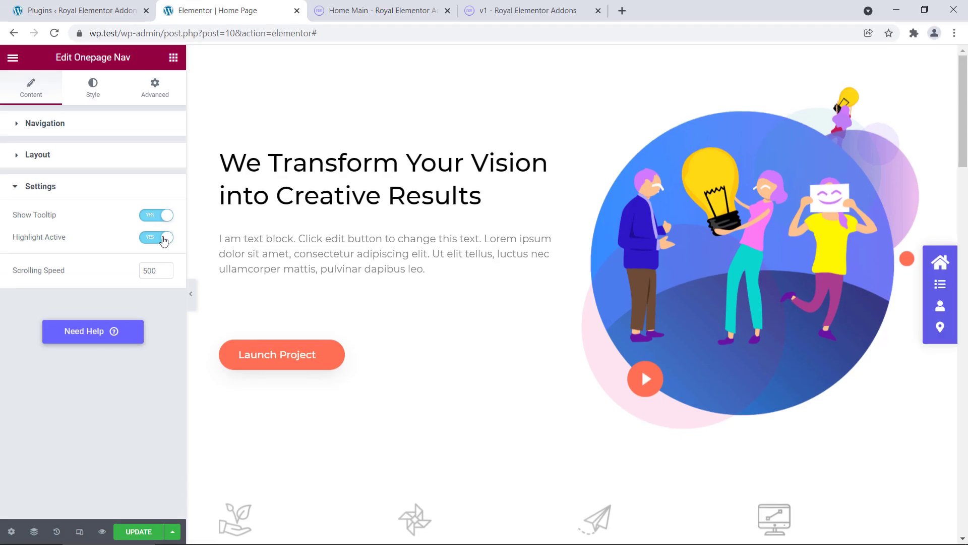
triple_click(58, 220)
click(59, 219)
Set the first two navigation tooltips to 'Home' and 'Services'.
click(39, 125)
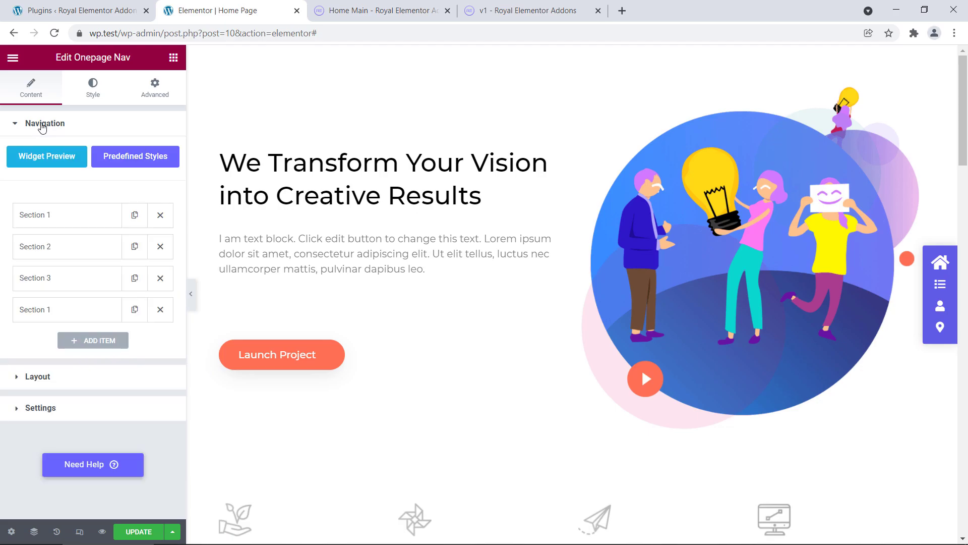
click(69, 216)
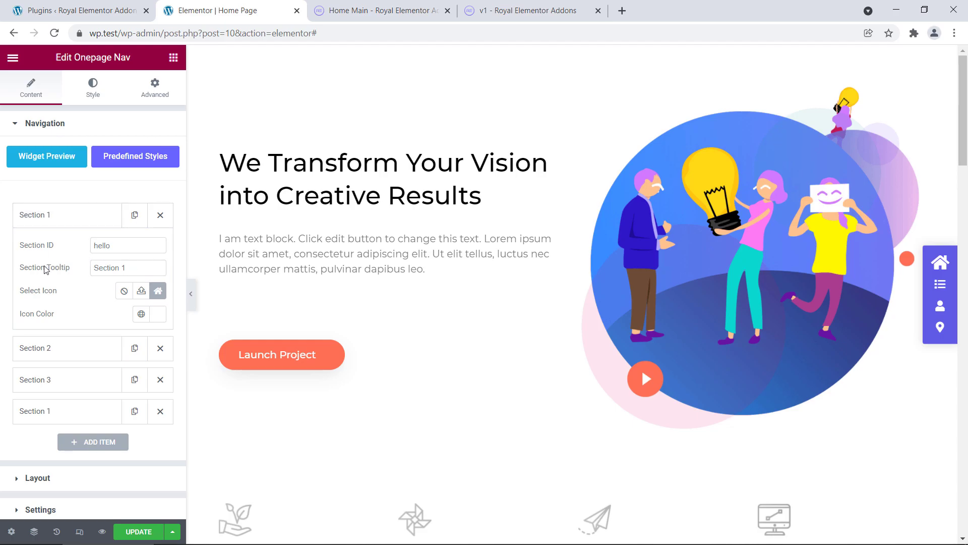
drag(42, 268, 60, 269)
drag(127, 267, 87, 269)
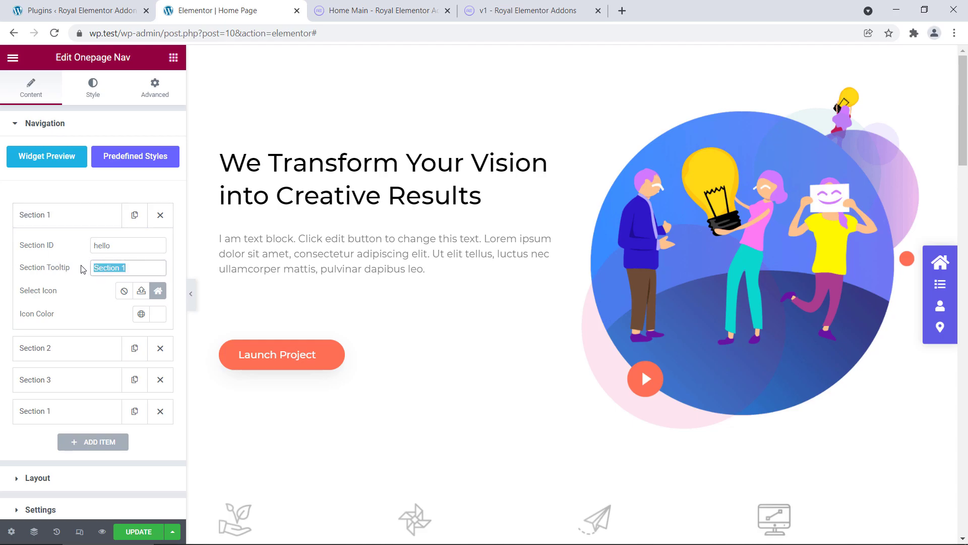
text(H)
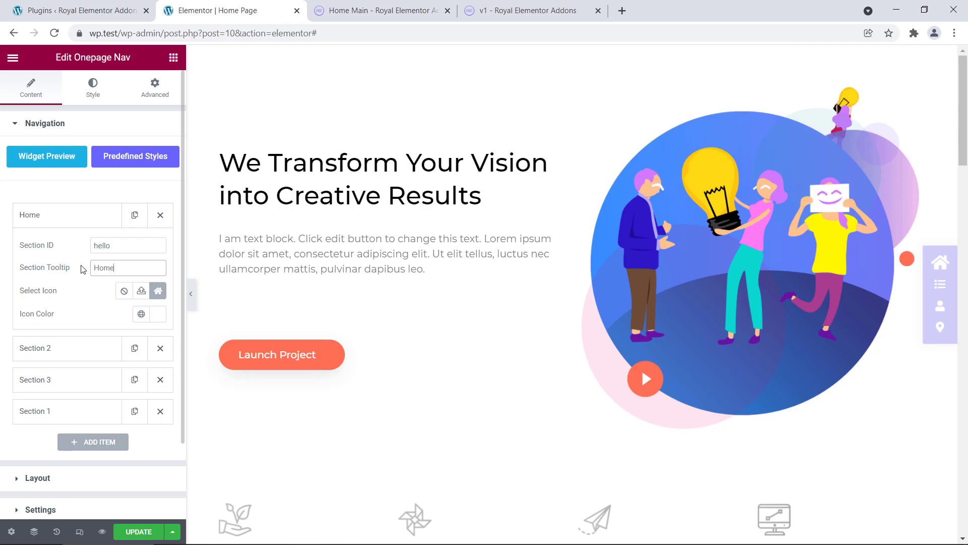
text(ome)
double_click(125, 266)
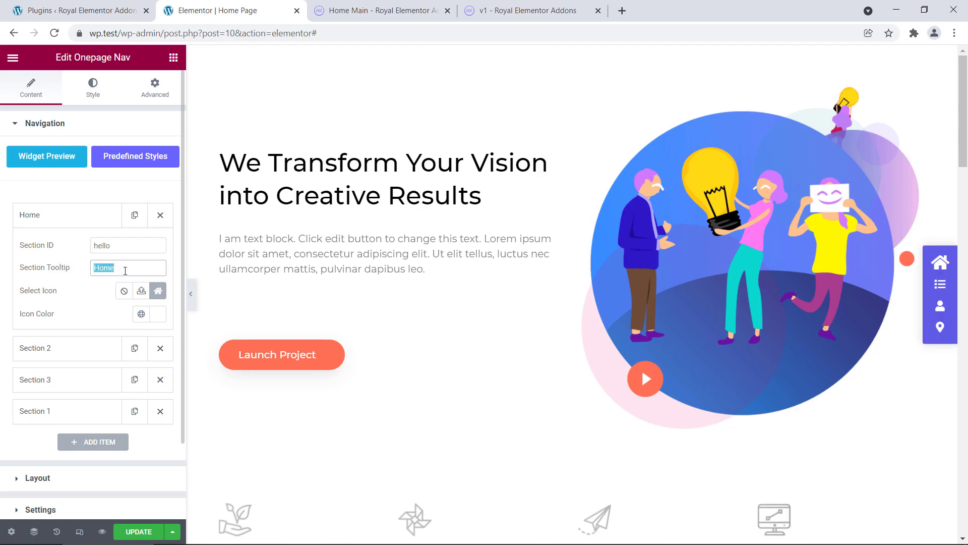
click(70, 227)
click(72, 251)
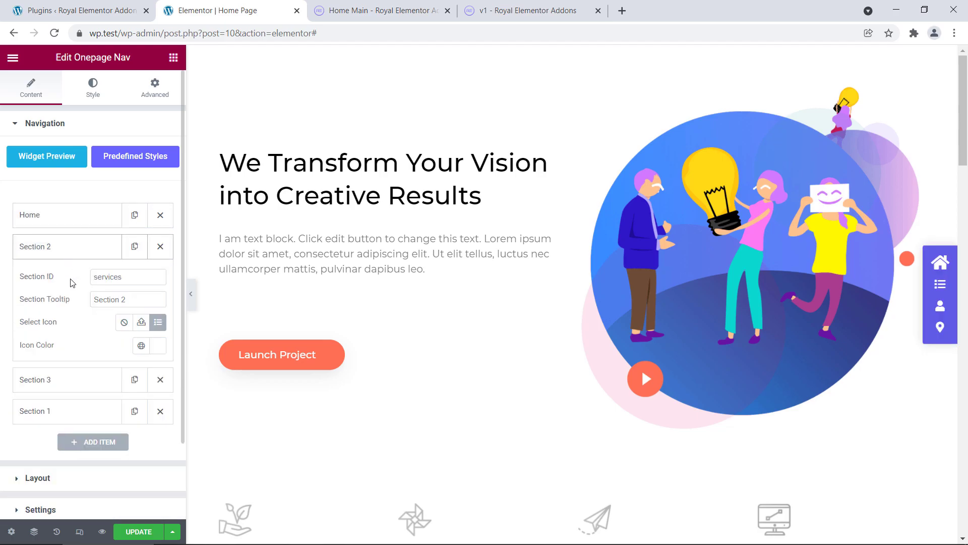
drag(126, 299, 91, 298)
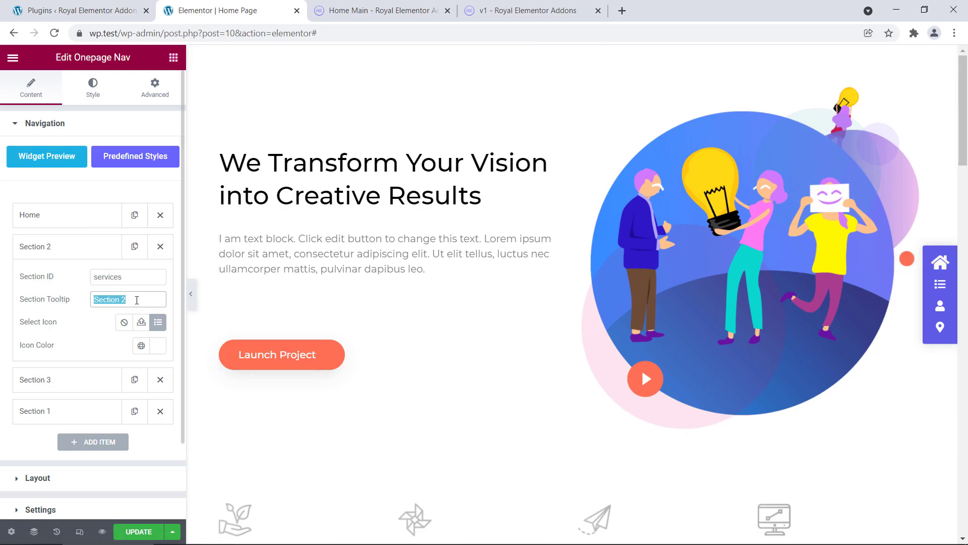
text(Services)
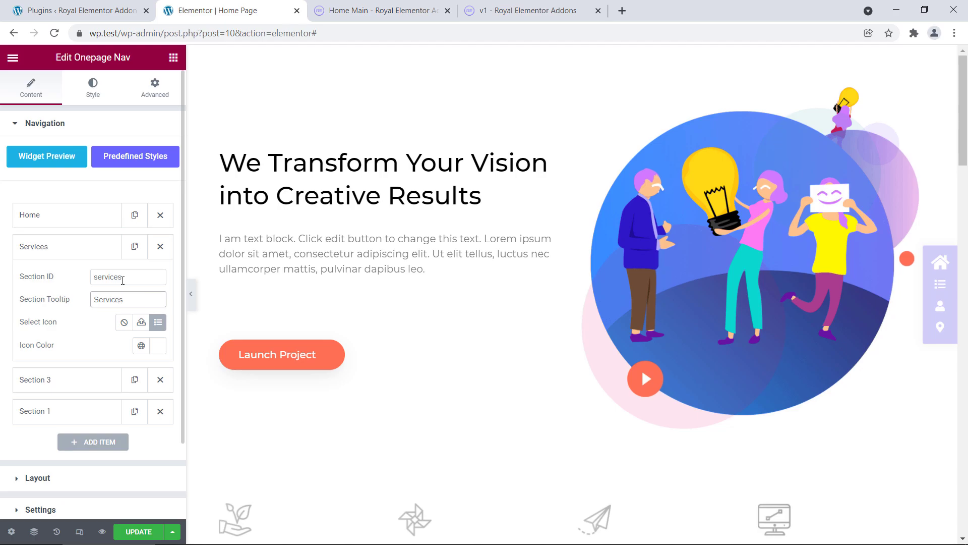
click(89, 255)
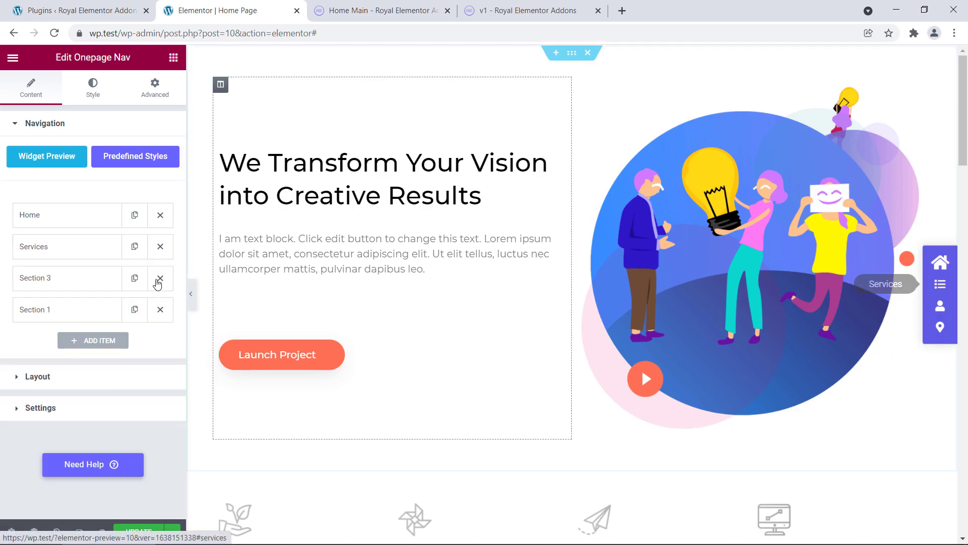
Replace the remaining two Section Tooltip texts with 'Our Team' and 'Contact Us'.
click(84, 277)
drag(129, 330, 91, 329)
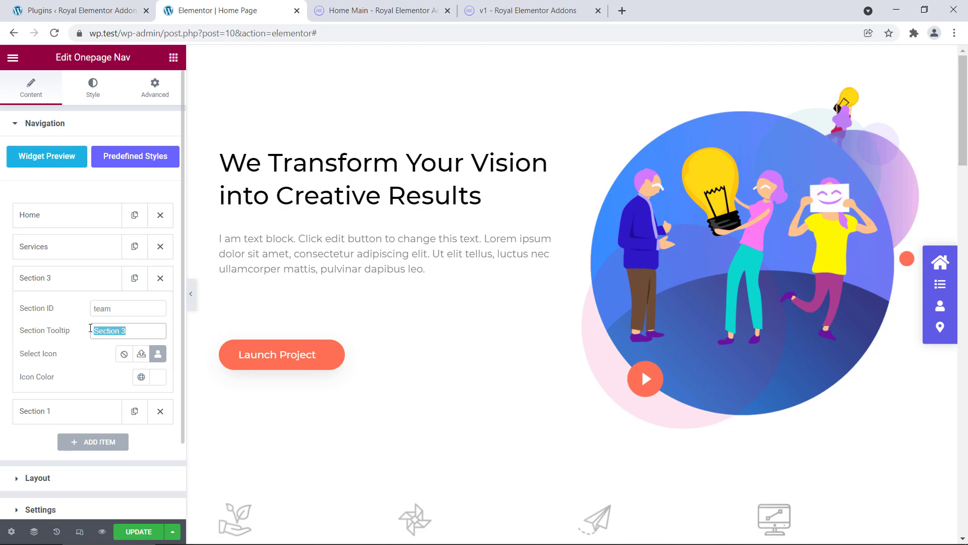
text(Our Team)
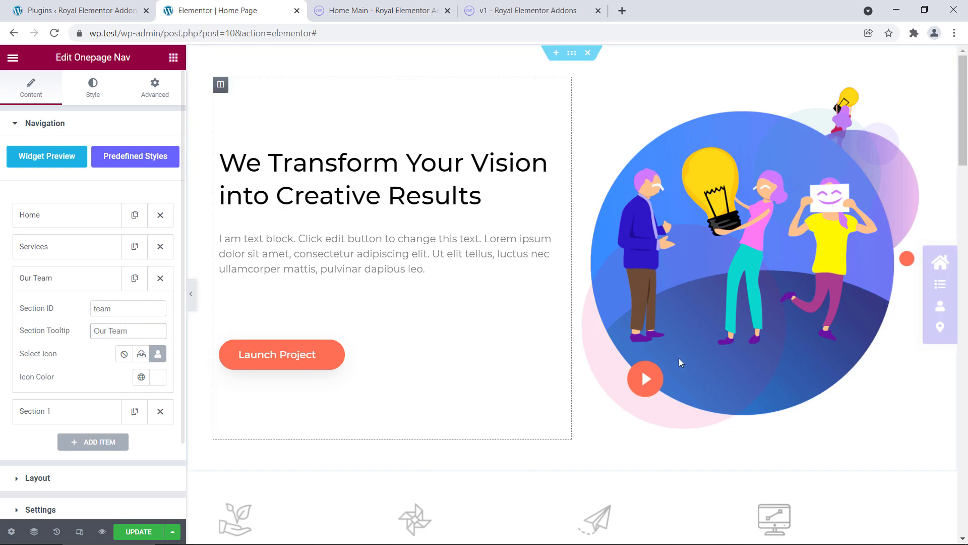
click(68, 279)
click(79, 313)
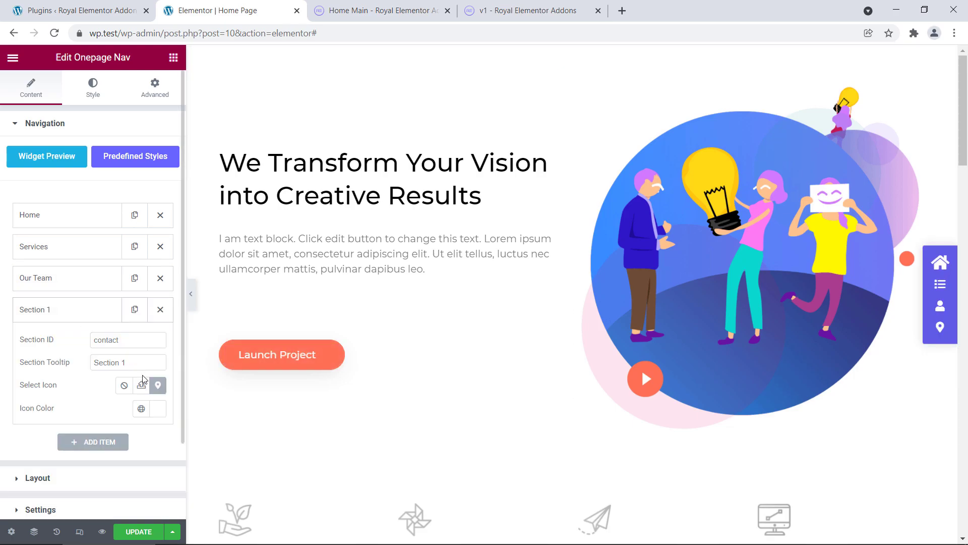
drag(130, 362, 76, 359)
text(Contact Us)
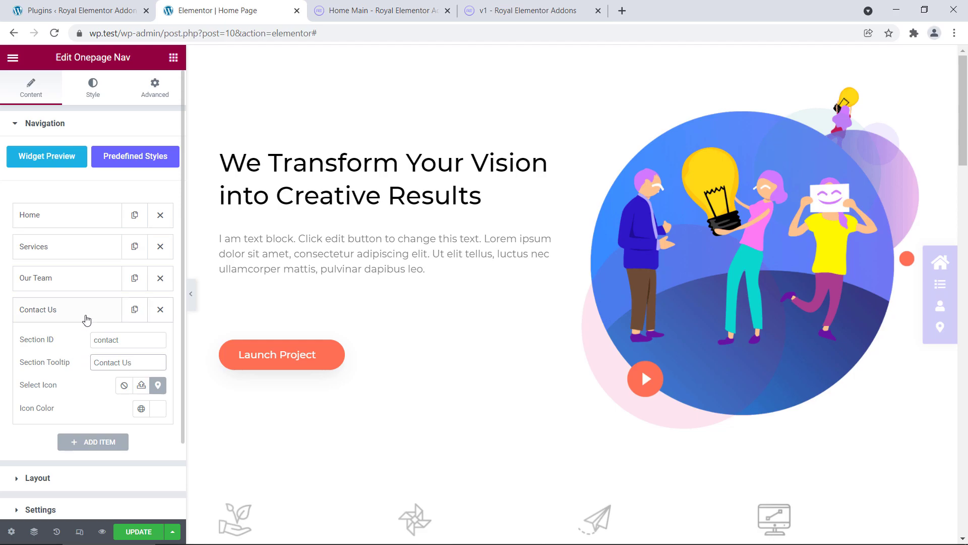
click(87, 316)
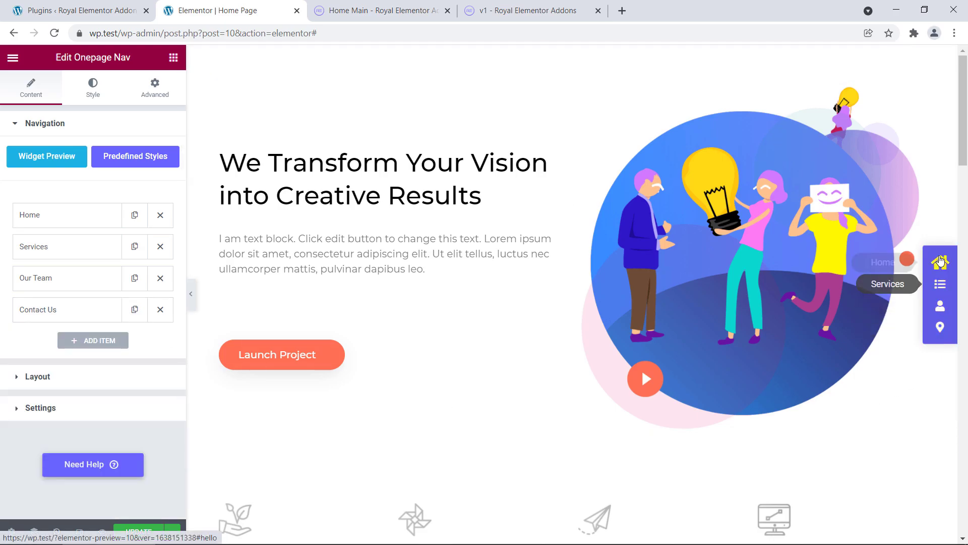
In the nav's Settings, change Scrolling Speed from 500 to 1000.
click(46, 123)
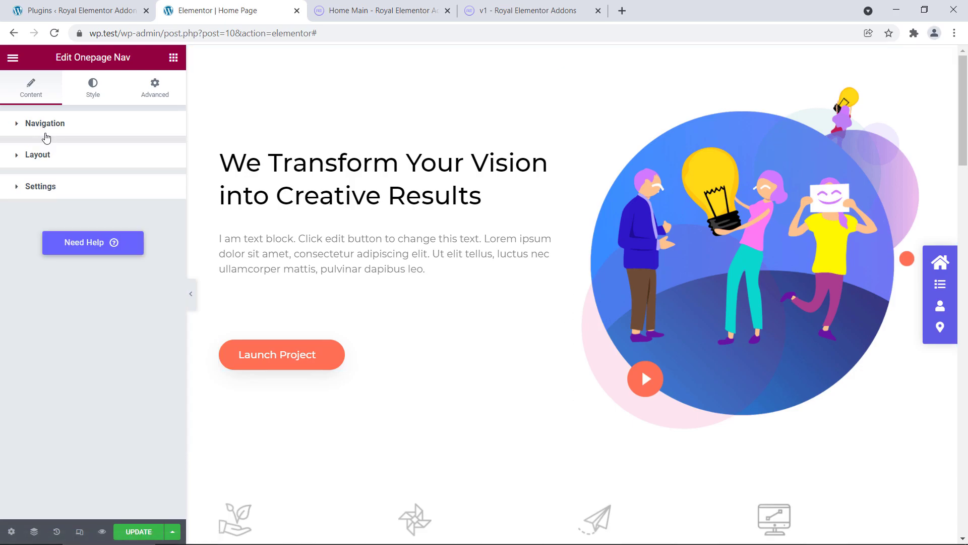
click(43, 186)
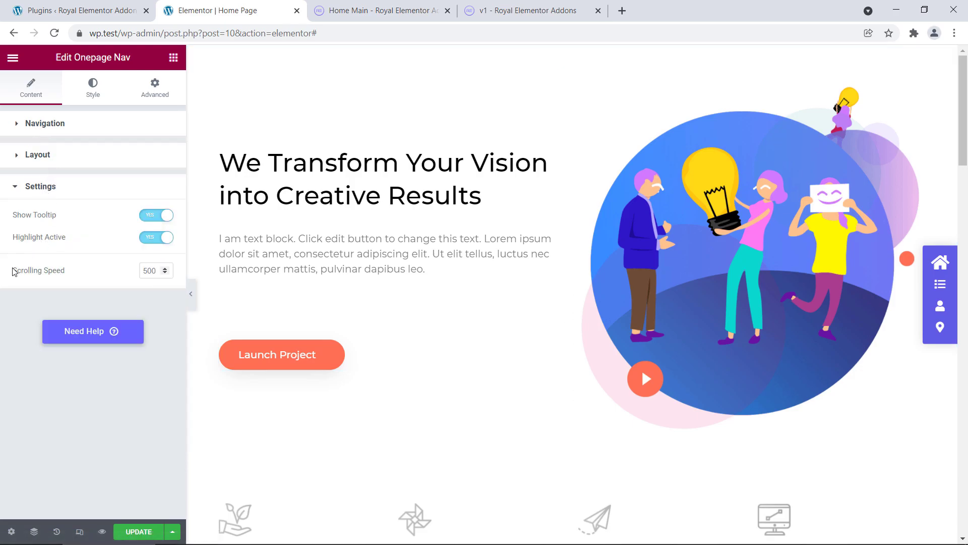
drag(11, 271, 67, 274)
click(67, 274)
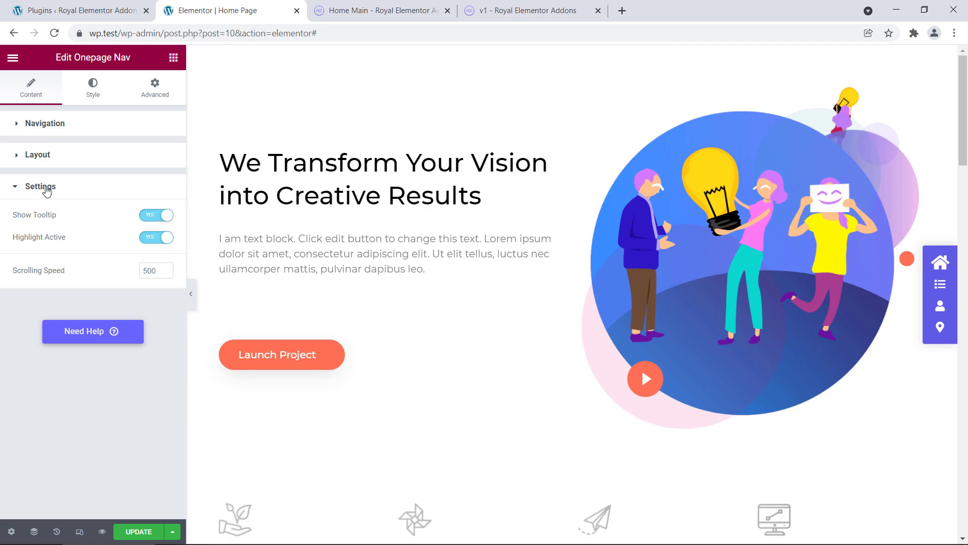
click(156, 271)
click(115, 276)
drag(153, 273, 101, 279)
text(1000)
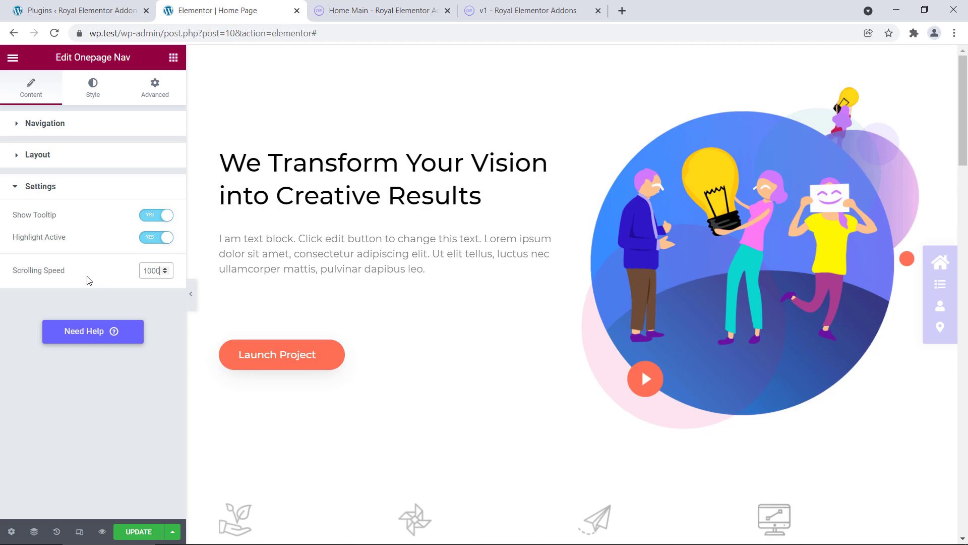
click(88, 280)
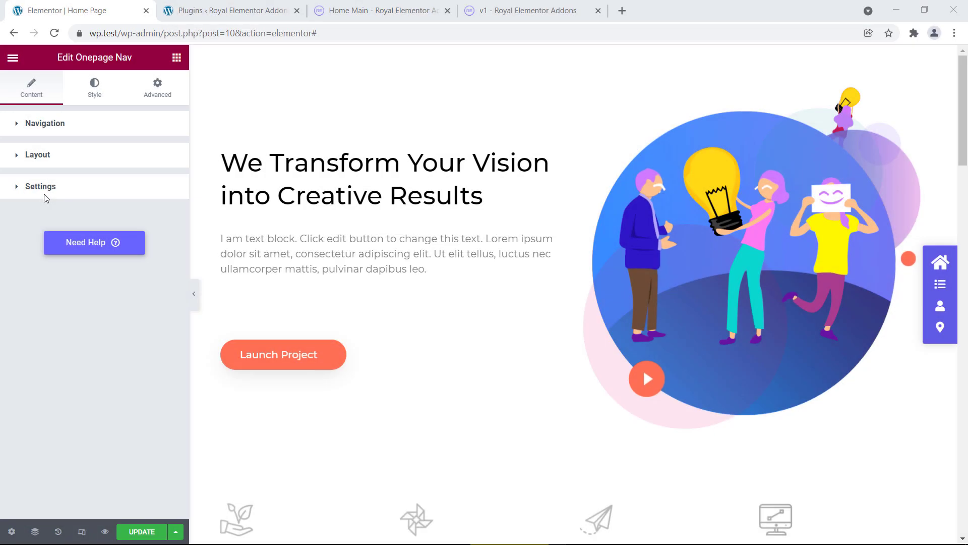
Colour the Home icon light green and the Services icon bright yellow.
click(53, 130)
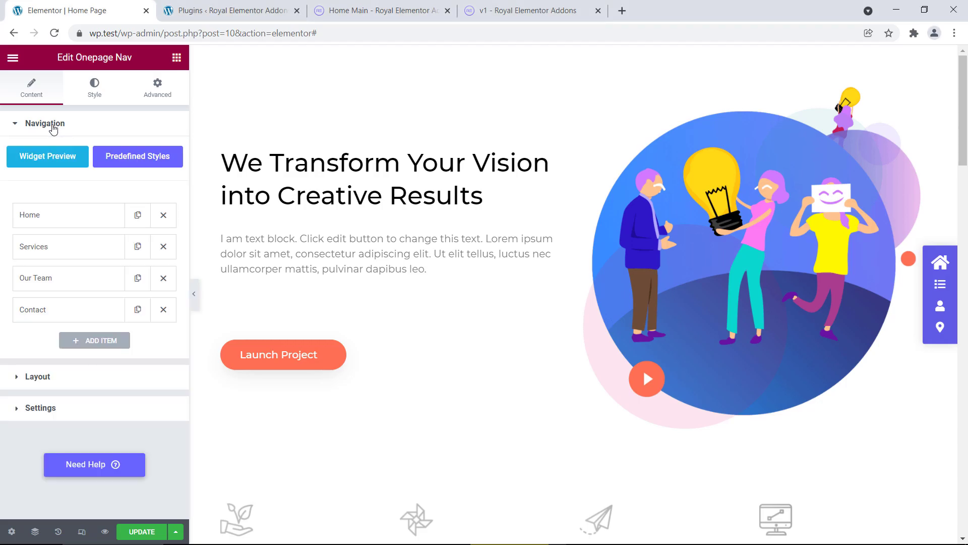
click(72, 215)
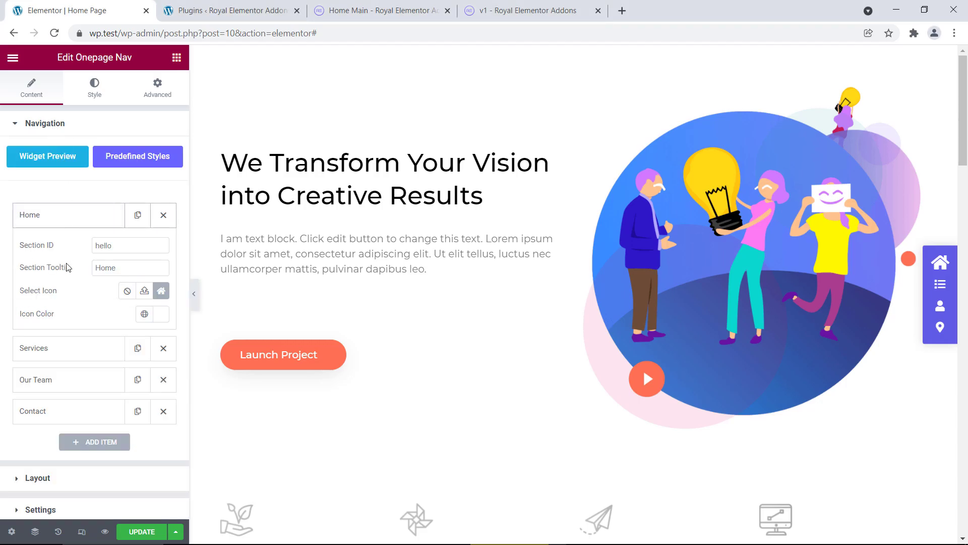
drag(19, 320, 62, 319)
click(62, 319)
click(160, 320)
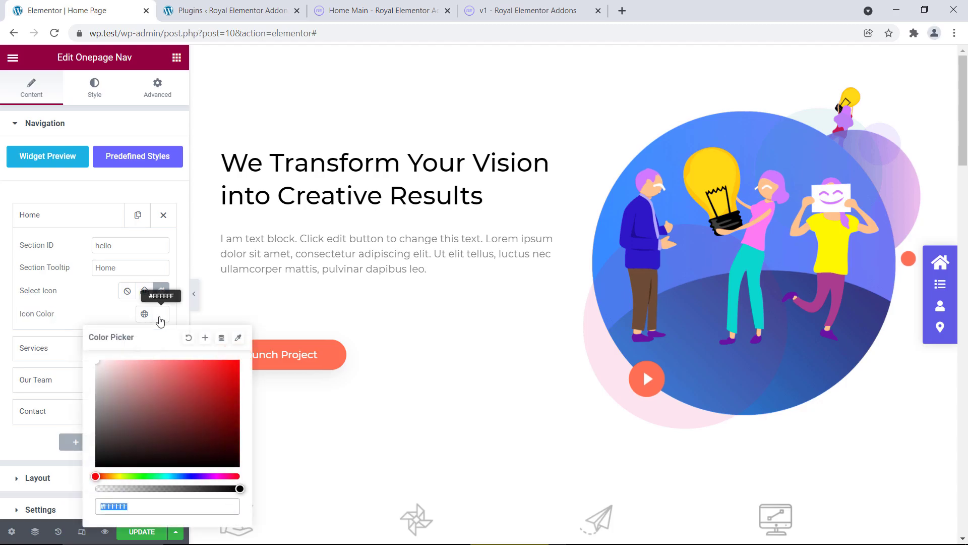
drag(143, 476, 136, 476)
drag(134, 386, 152, 364)
click(109, 314)
click(66, 219)
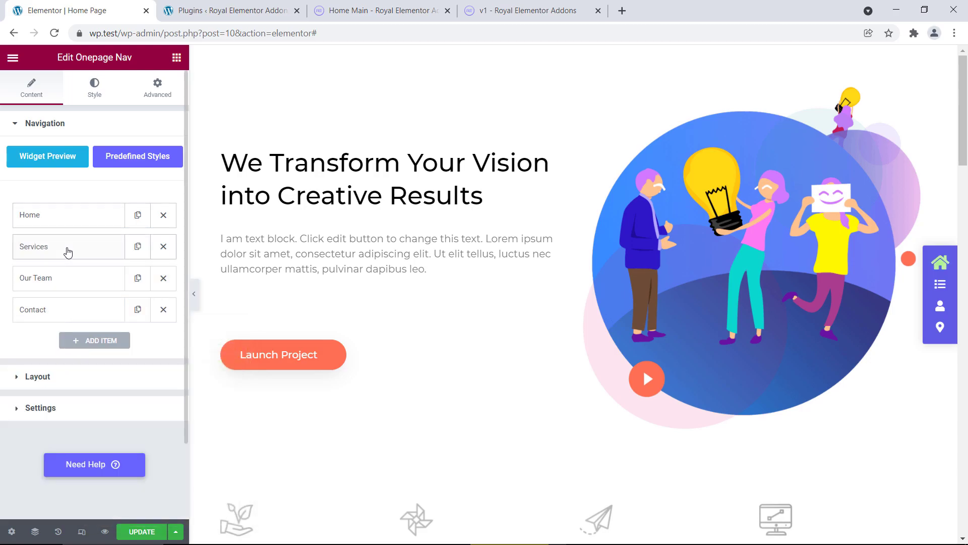
click(67, 249)
click(157, 348)
click(118, 283)
drag(139, 192, 241, 172)
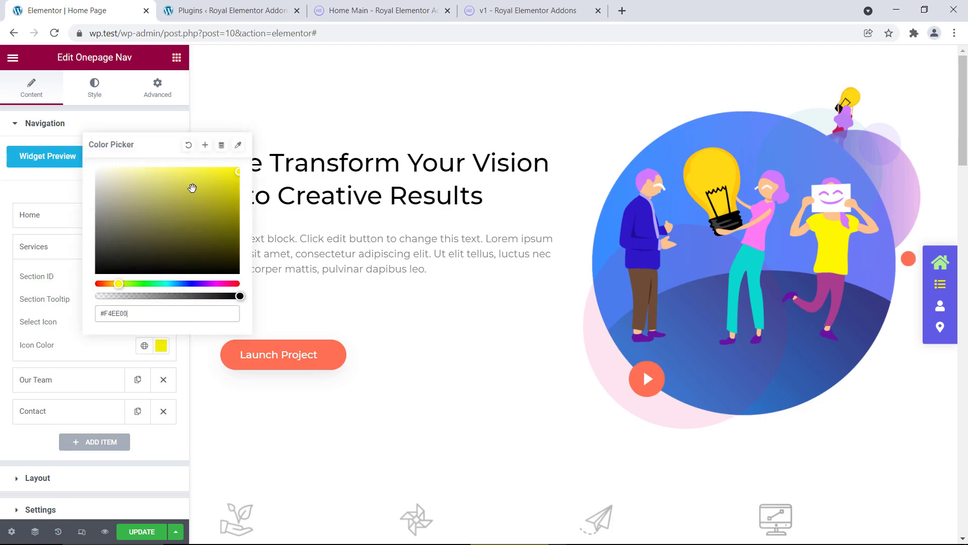
Colour the Our Team icon pink and the Contact icon blue (#56B2FF).
click(35, 380)
click(161, 377)
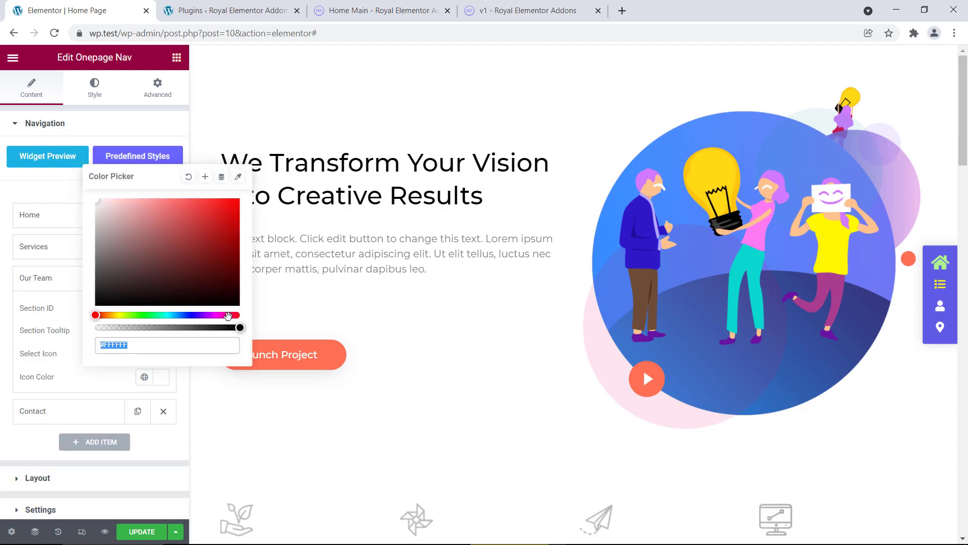
click(229, 315)
click(217, 201)
click(35, 278)
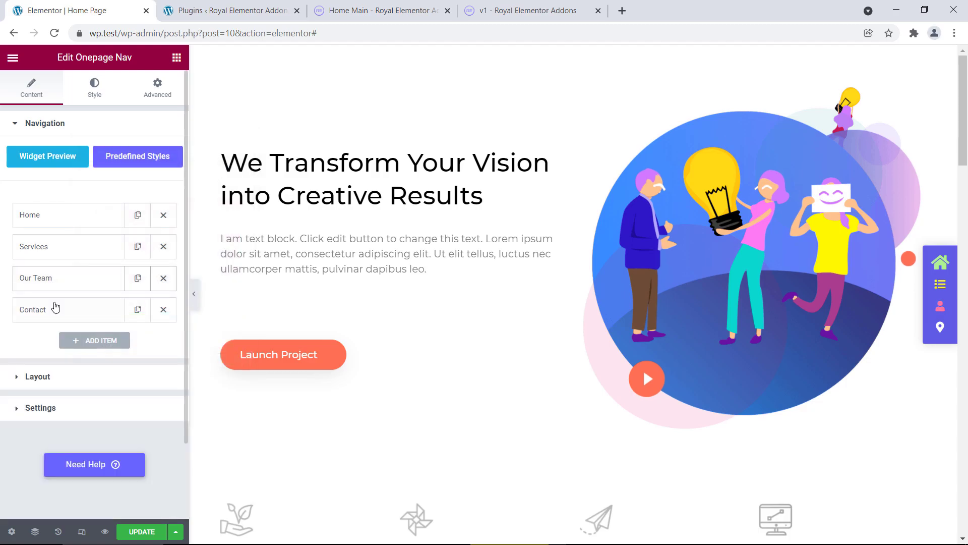
click(33, 309)
click(160, 408)
click(178, 347)
click(172, 271)
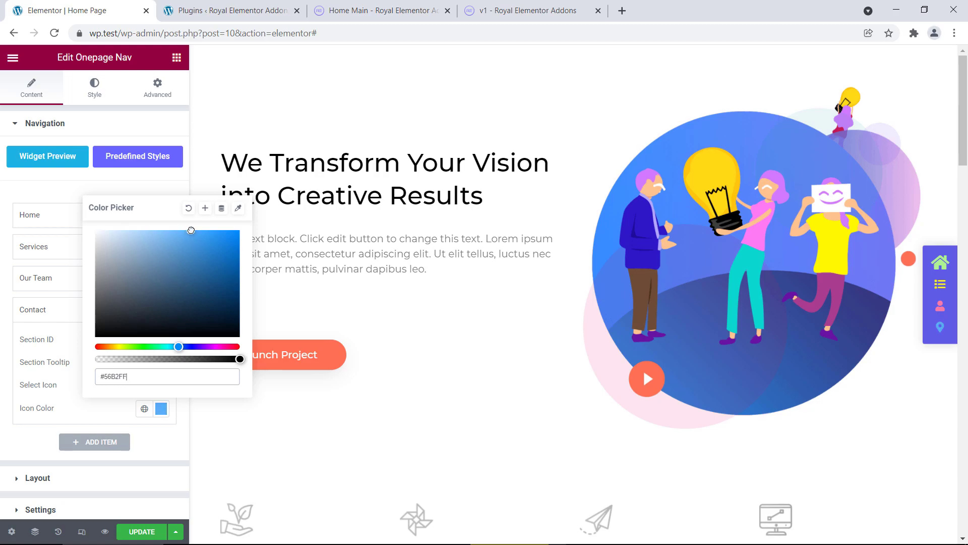
click(49, 309)
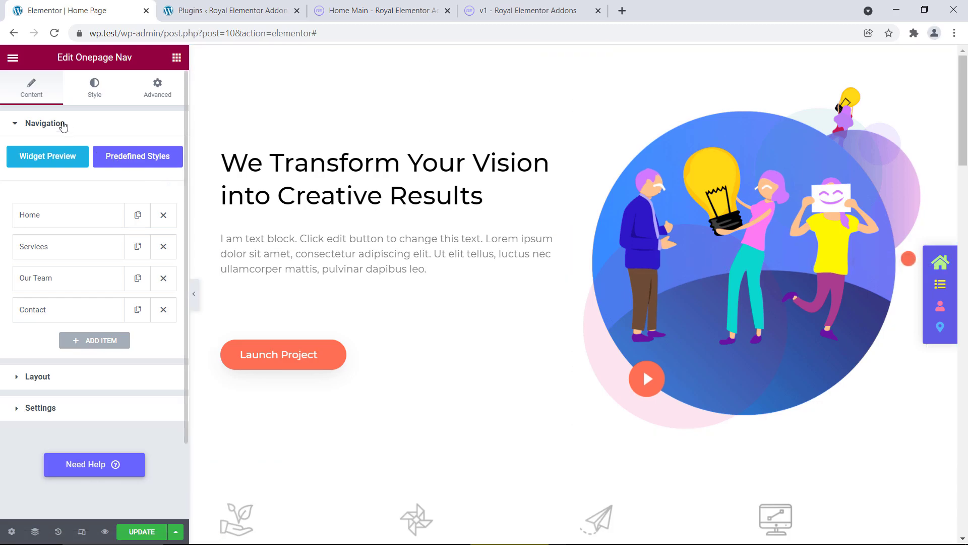
click(63, 125)
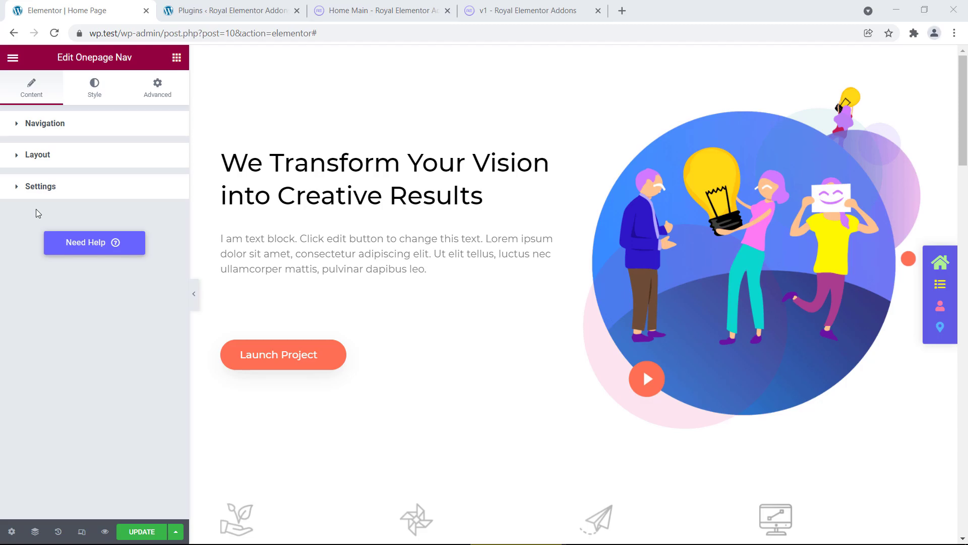
Switch Stretch Vertically to YES in the Onepage Nav's Layout options.
click(40, 156)
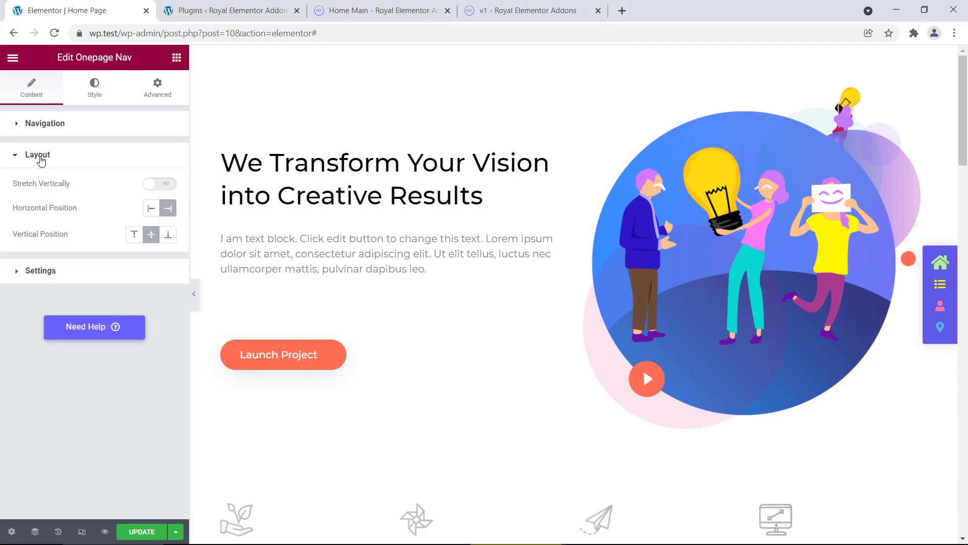
click(70, 188)
click(164, 188)
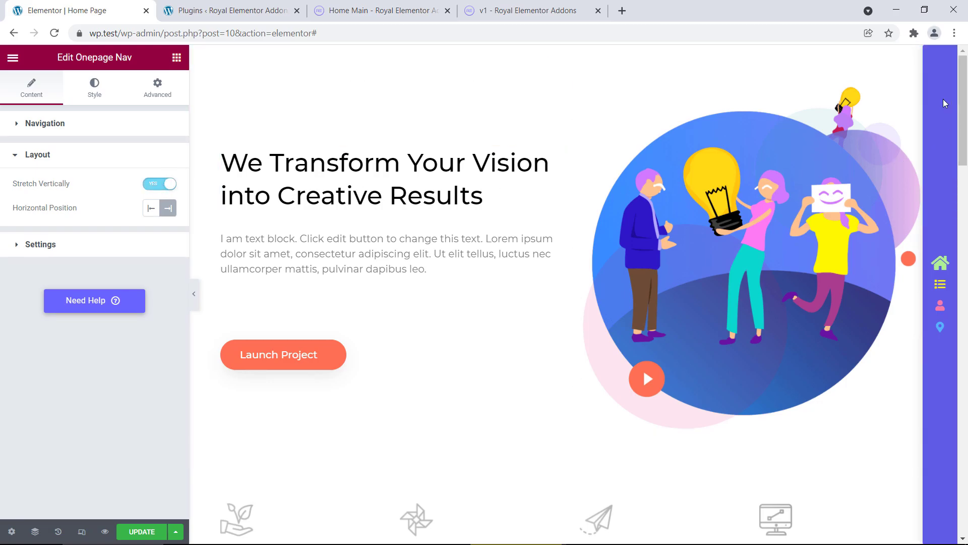
mouse_move(963, 121)
mouse_down()
mouse_move(967, 357)
mouse_move(964, 121)
mouse_up()
Set the Navigation Wrapper background colour to white (#FFFFFF) in the Style options.
click(96, 88)
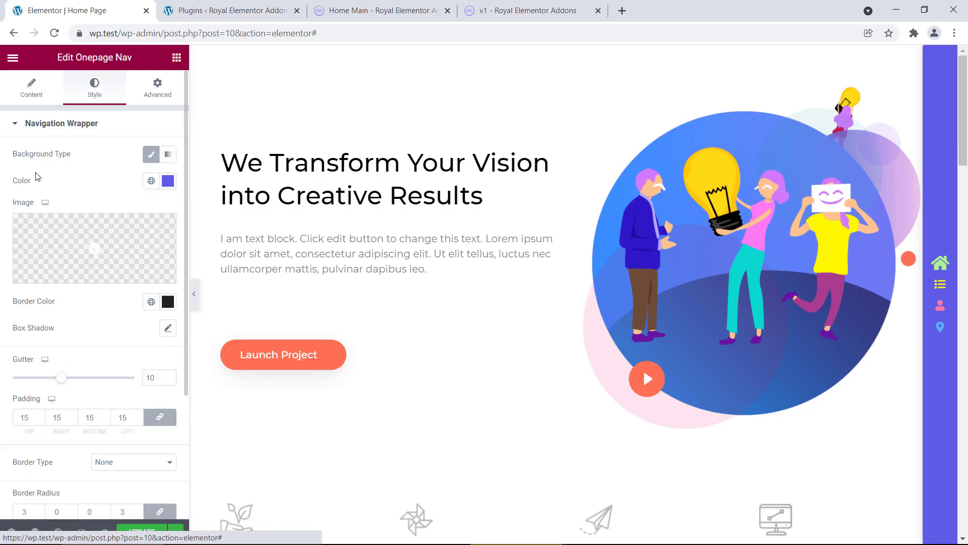
click(167, 181)
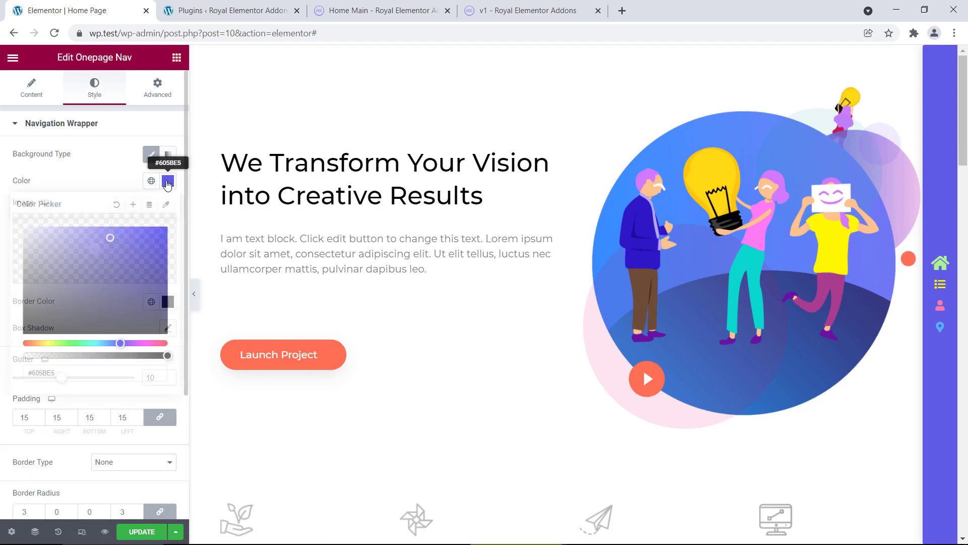
drag(107, 238, 16, 222)
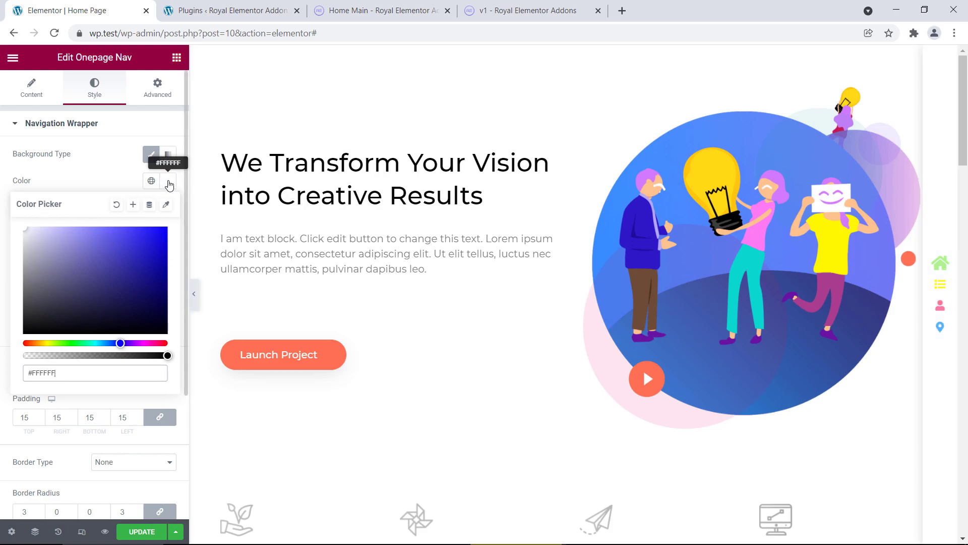
key(Escape)
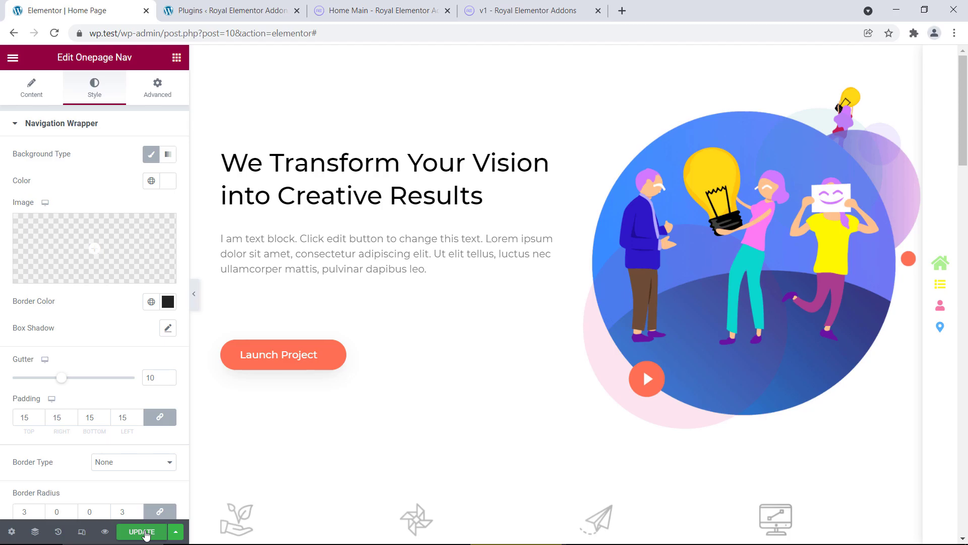